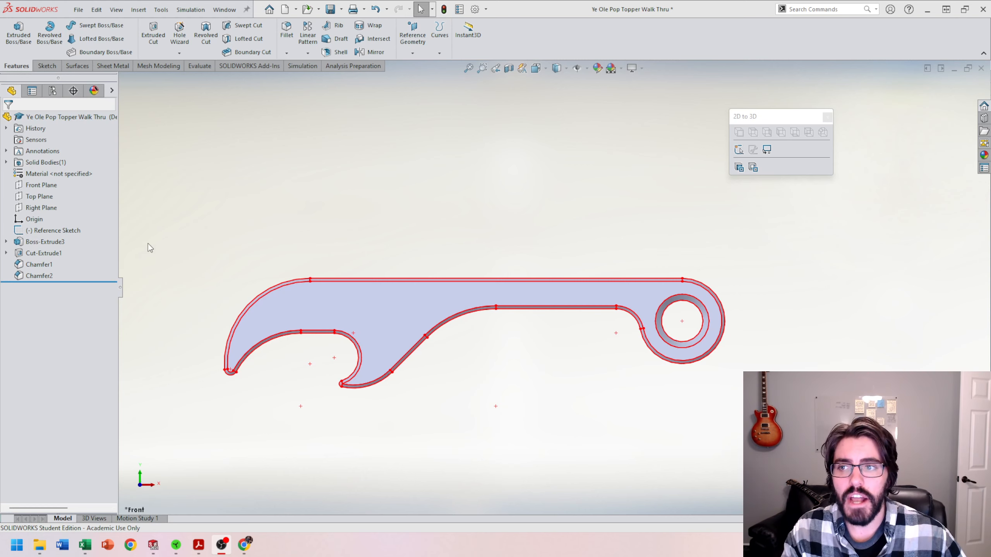
left_click(54, 230)
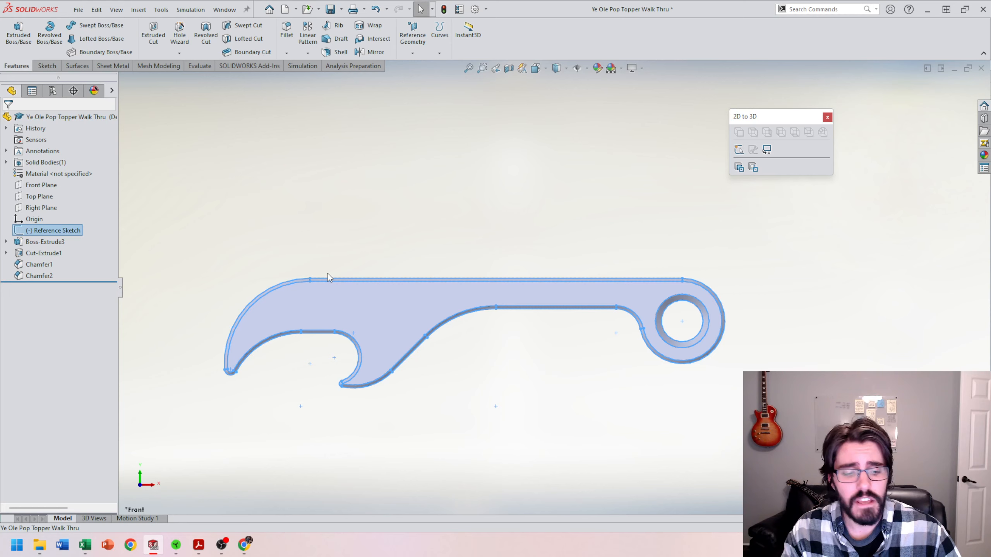
key("Delete")
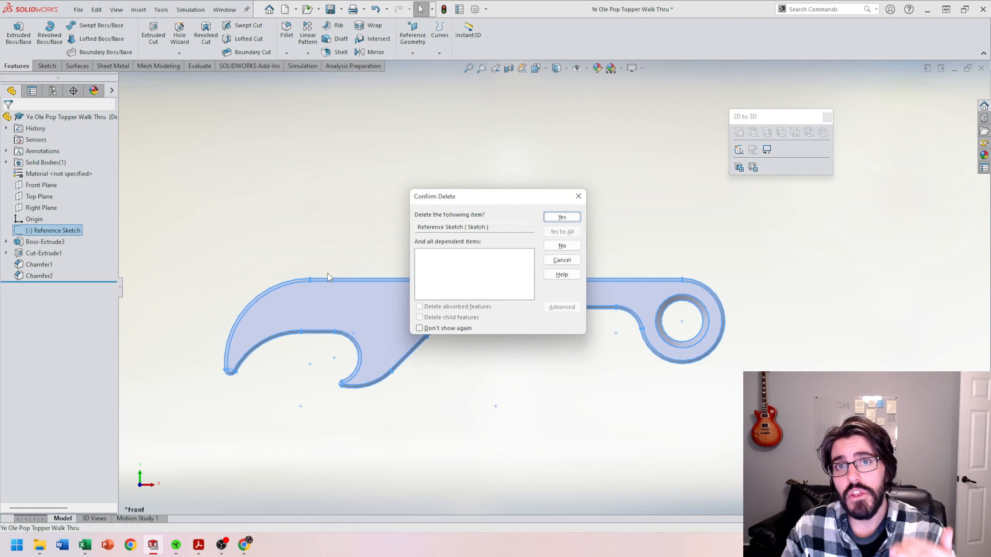
key("Return")
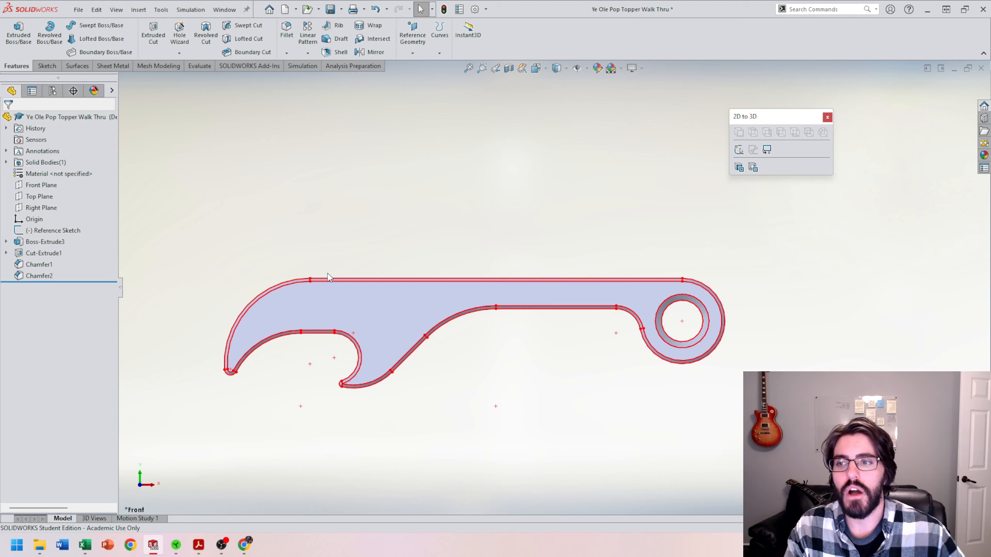
left_click(6, 241)
left_click(38, 250)
left_click(62, 224)
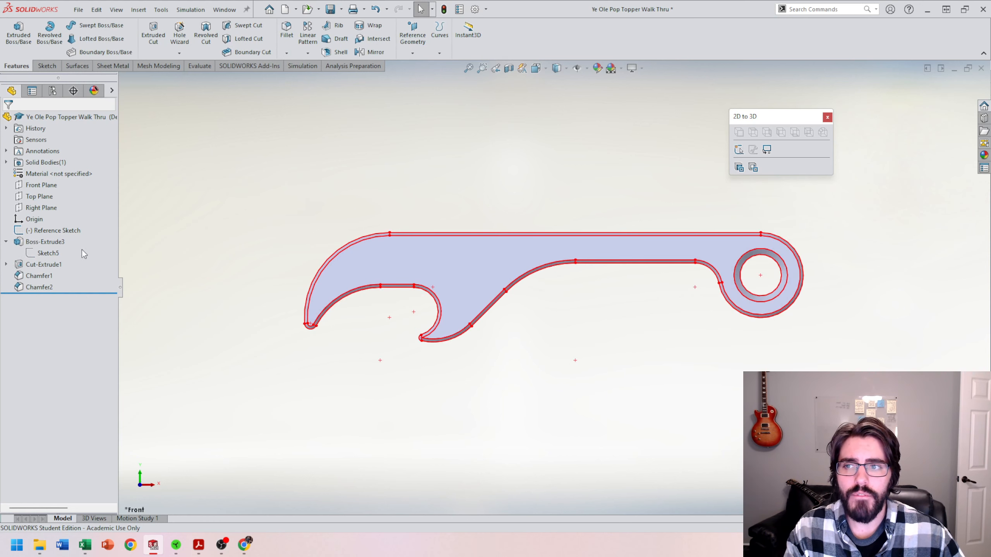
Step: Hide the Reference Sketch so its outline no longer overlays the bottle opener body
left_click(47, 230)
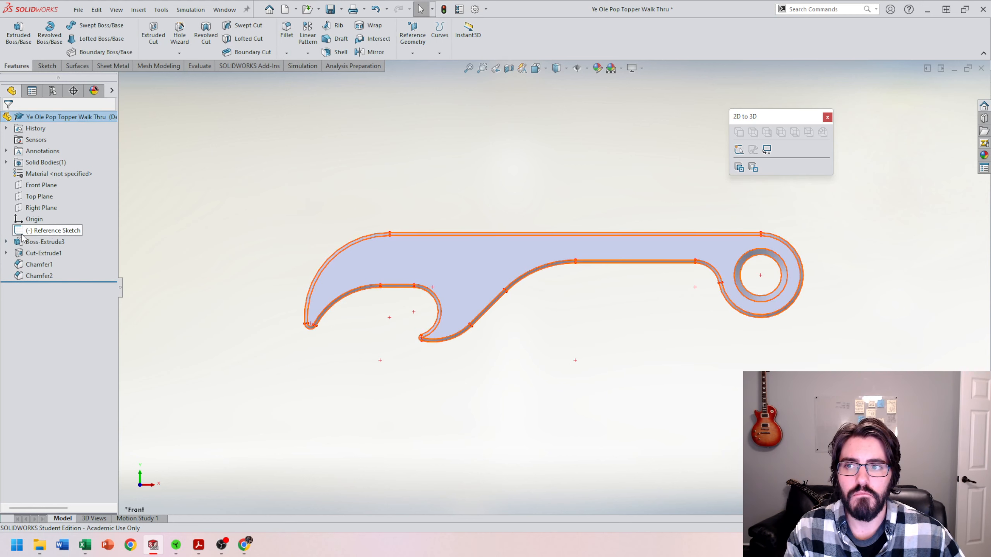
right_click(45, 230)
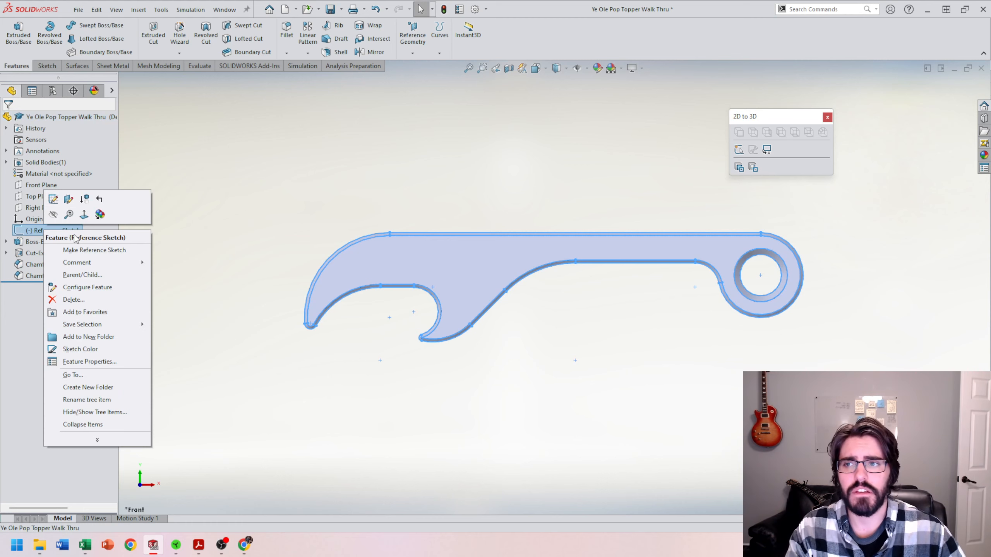
left_click(54, 214)
scroll(640, 232, "up", 3)
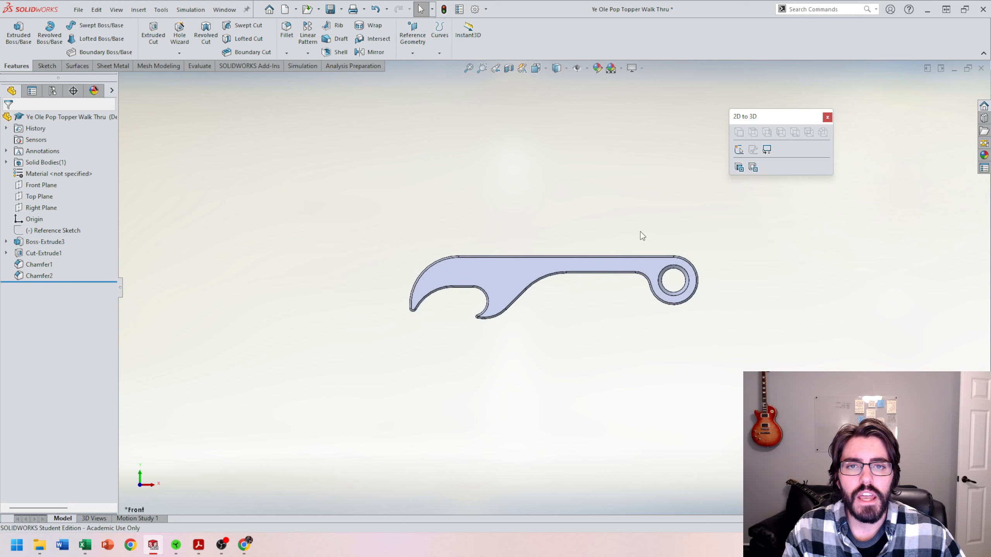
scroll(640, 231, "down", 2)
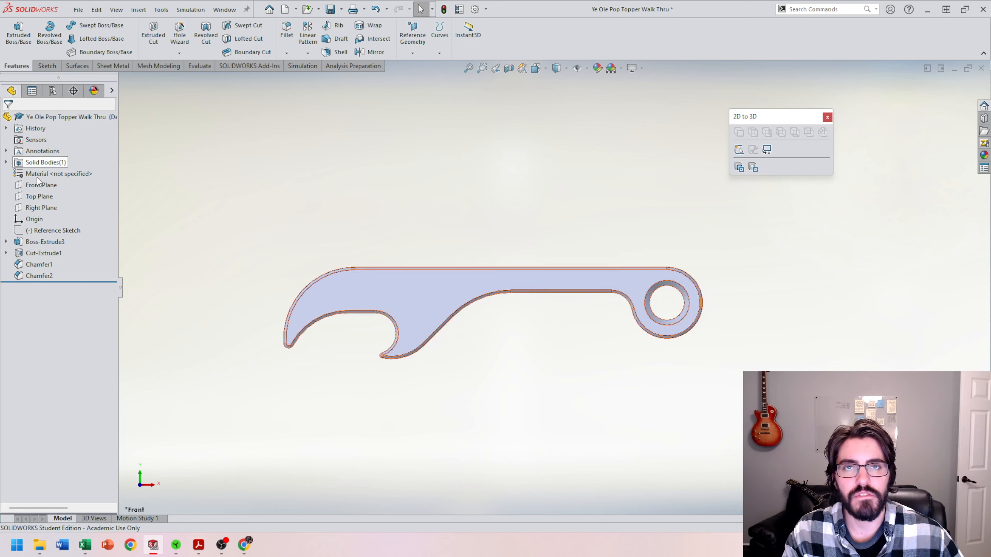
Step: Add a new configuration named 6061 to the part
left_click(53, 92)
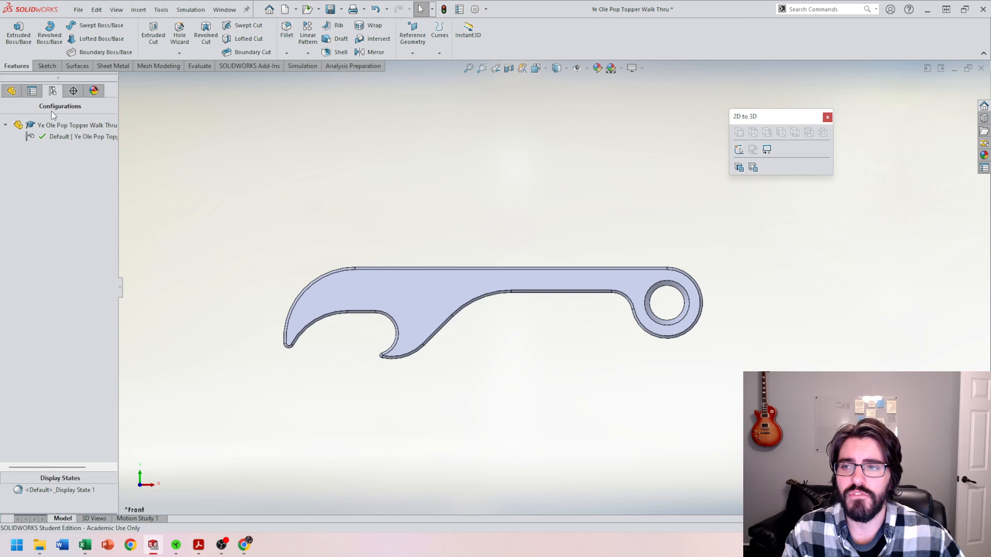
right_click(49, 197)
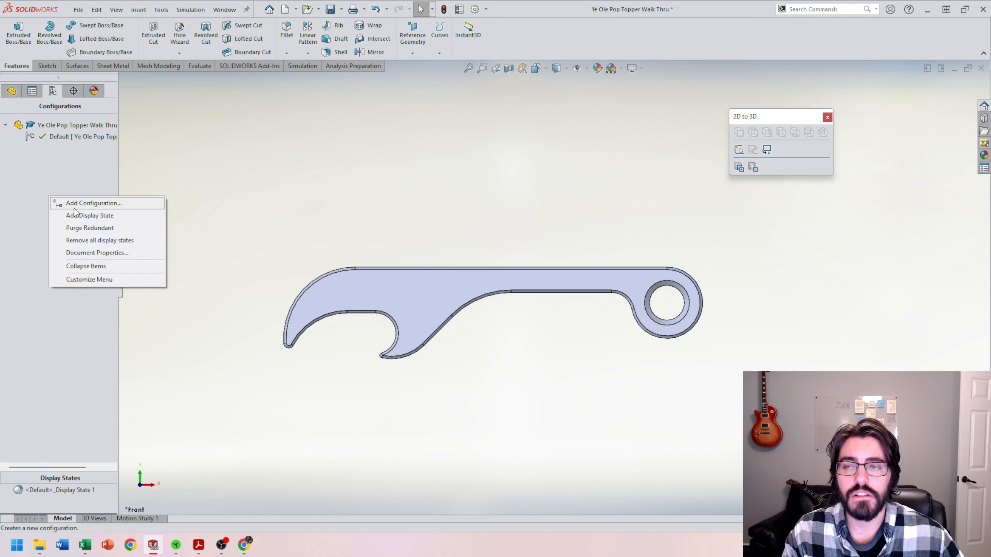
left_click(88, 208)
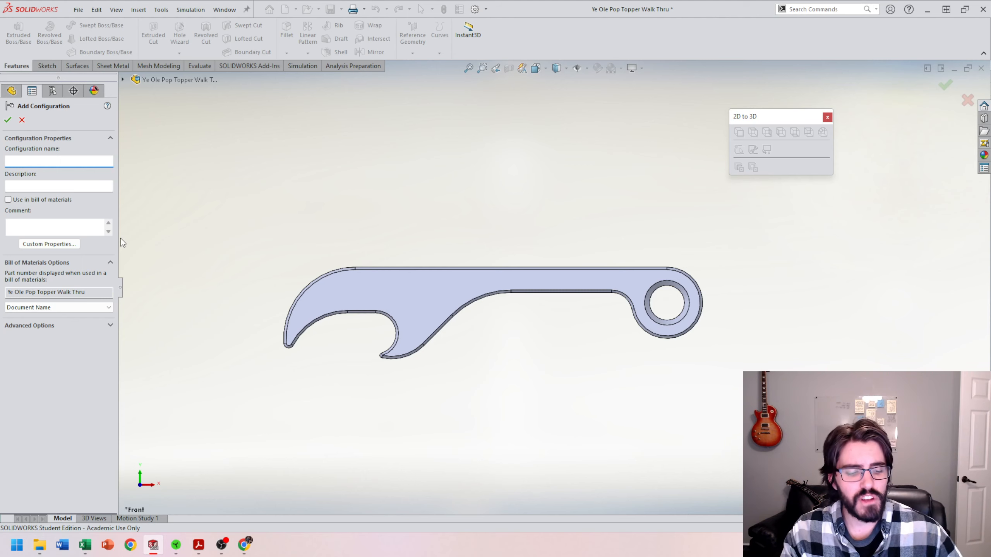
type("6061")
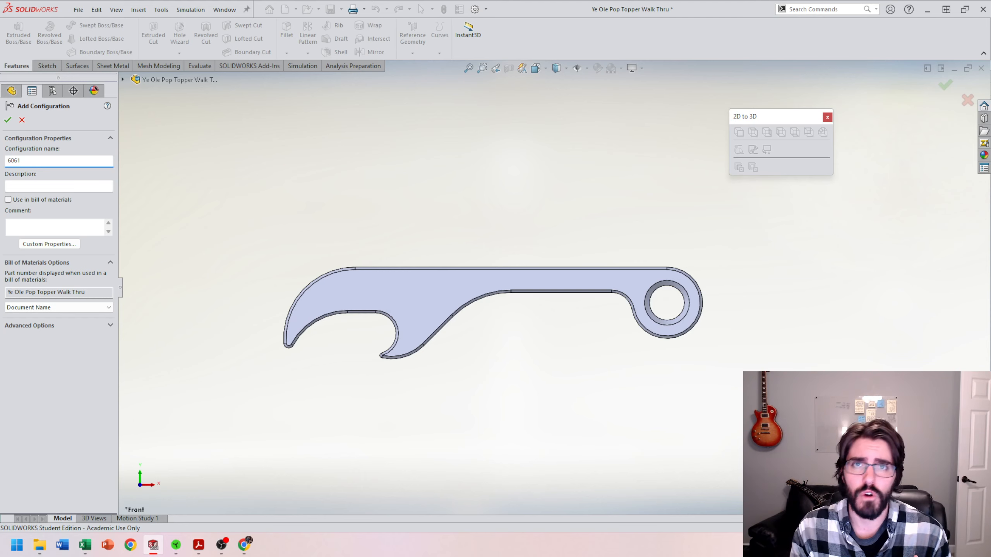
key("Return")
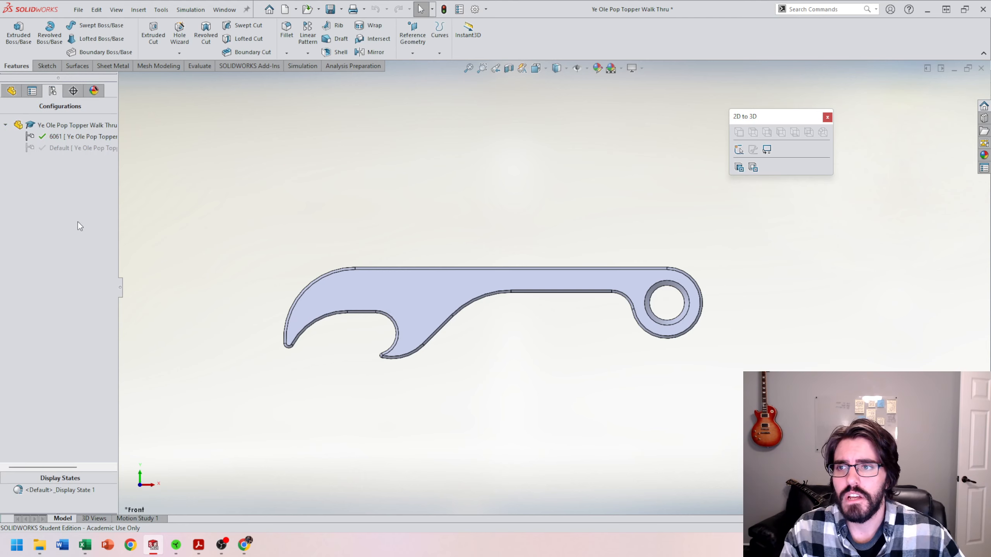
Step: Add another configuration to the part and name it 356
right_click(70, 194)
left_click(114, 201)
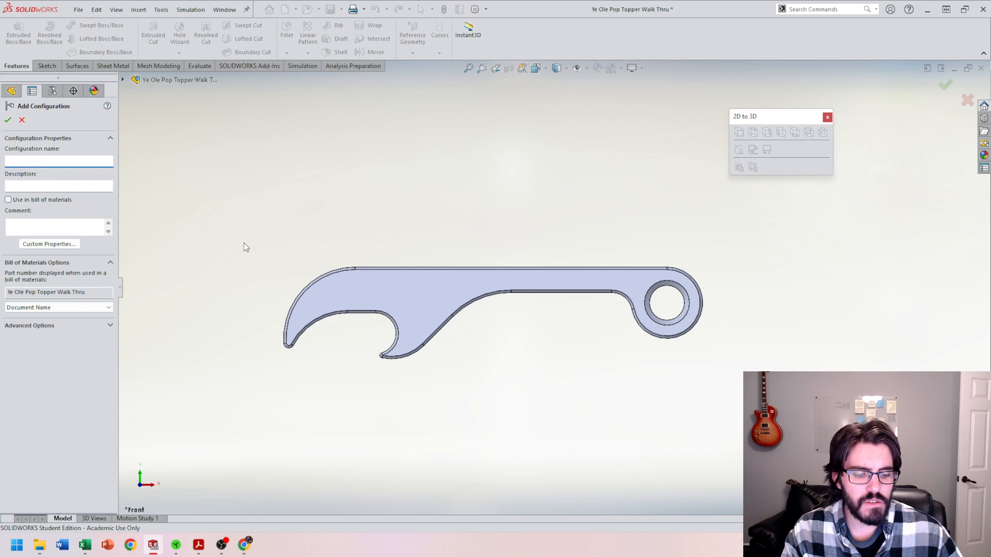
type("356")
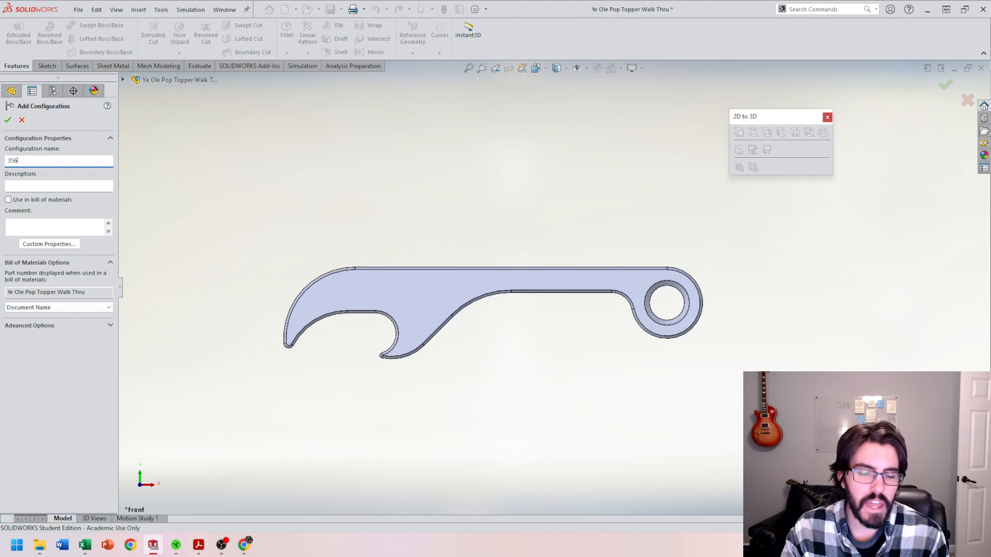
left_click(8, 120)
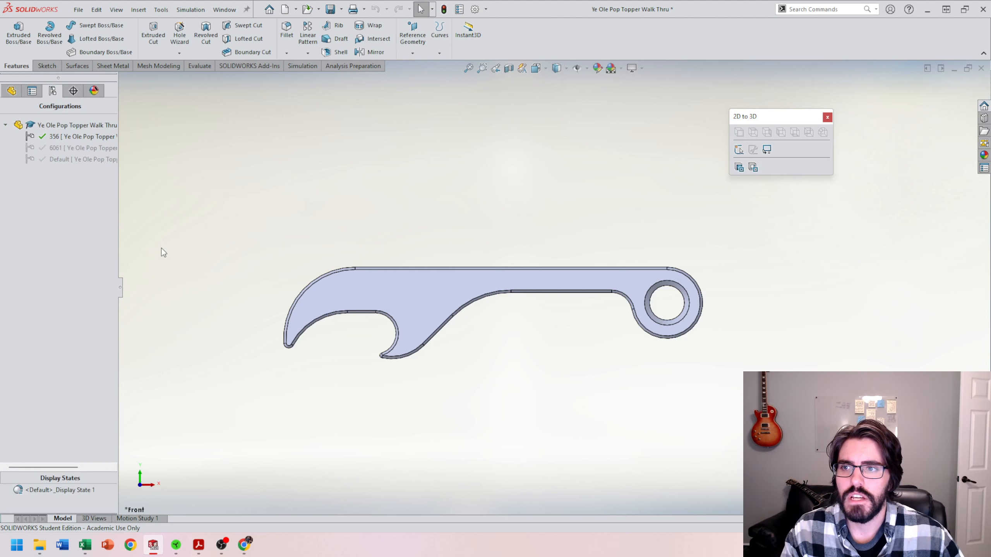
Step: Add a further part configuration with the name Plastic
right_click(58, 211)
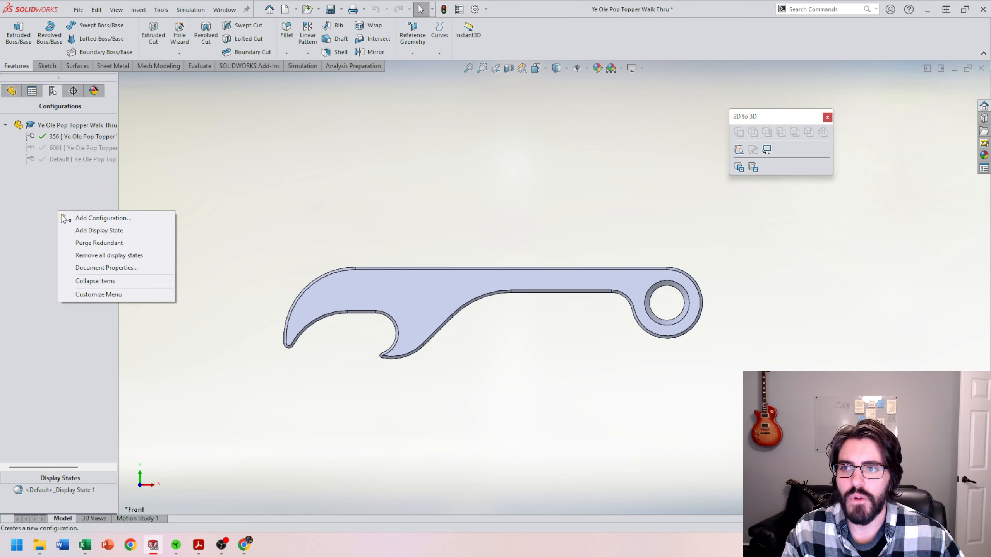
left_click(99, 219)
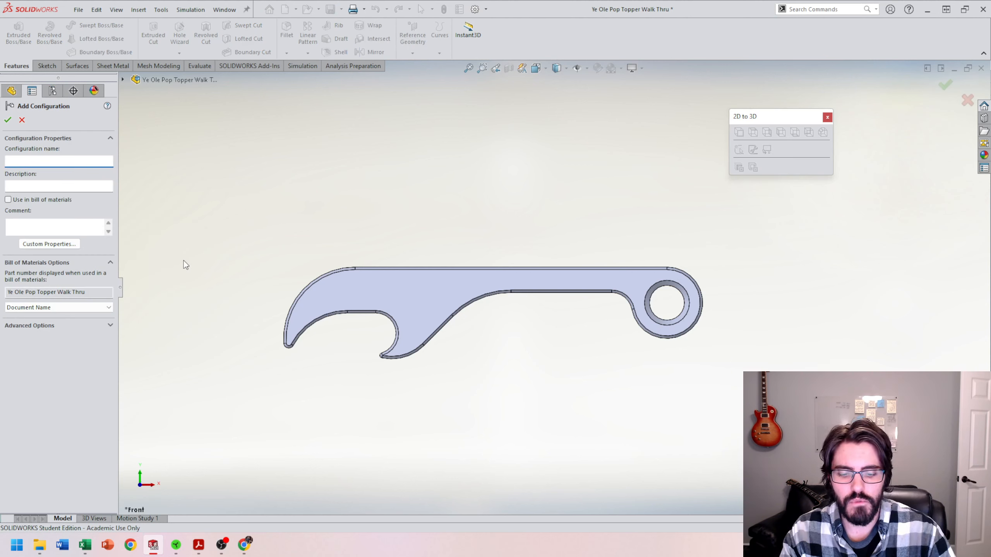
type("Plastic")
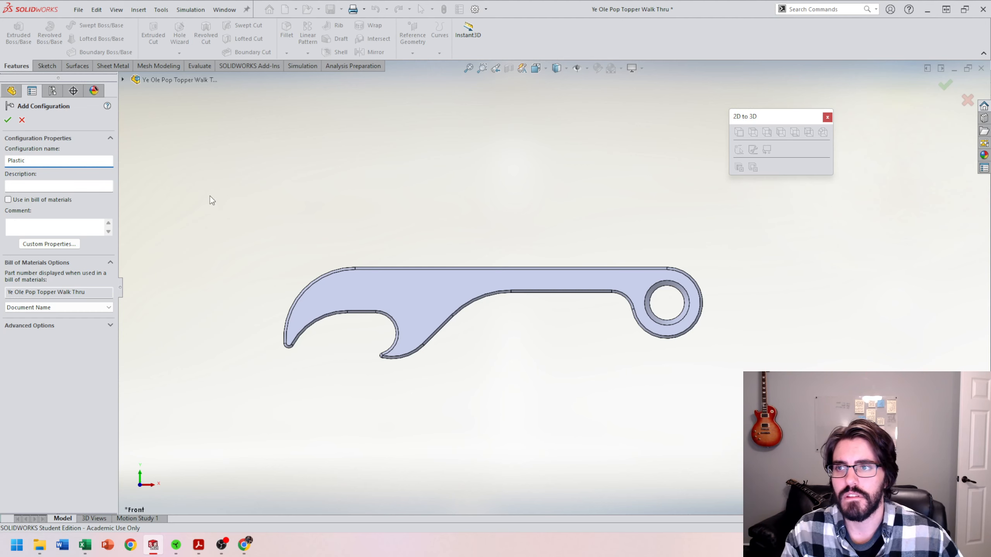
key("Return")
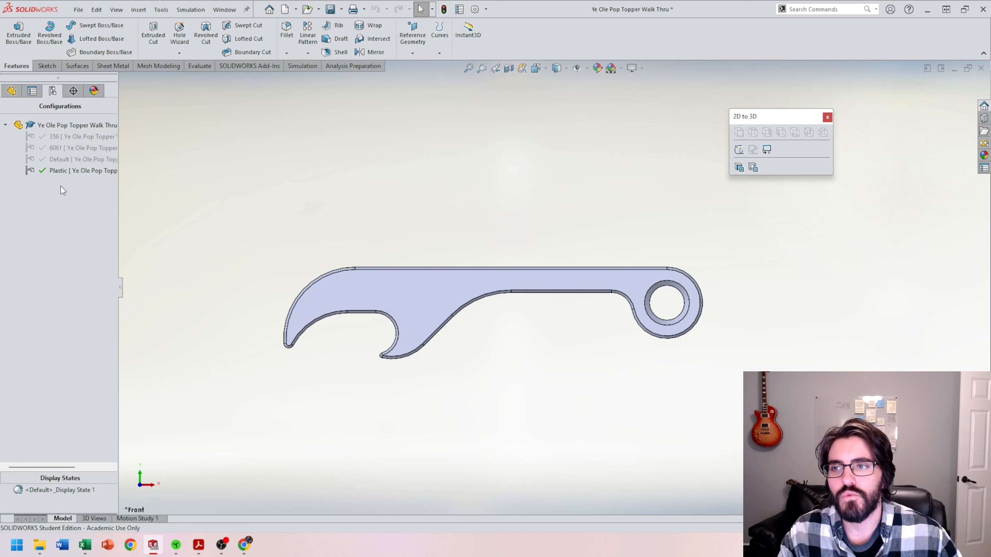
Step: Change both the name and the description of the Default configuration to Machine
right_click(64, 160)
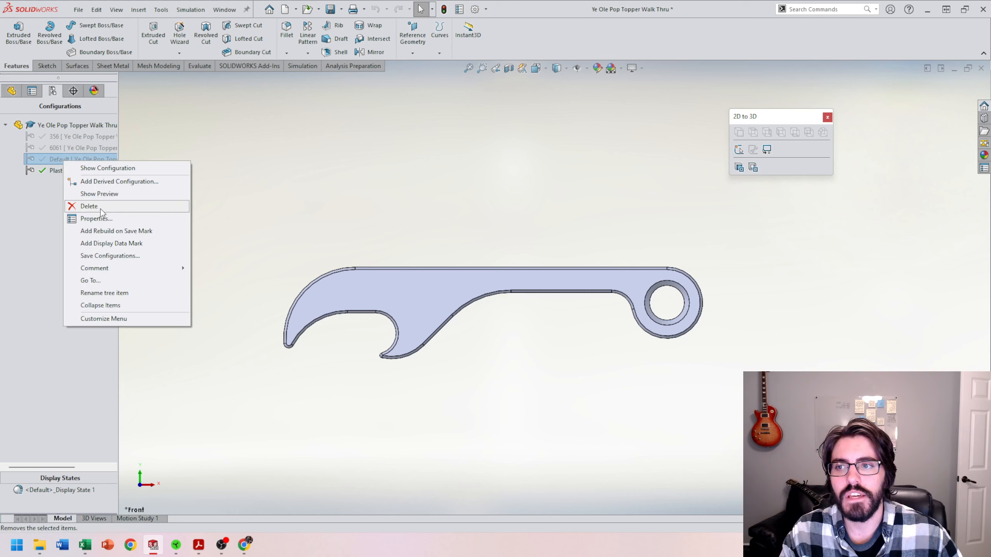
left_click(23, 217)
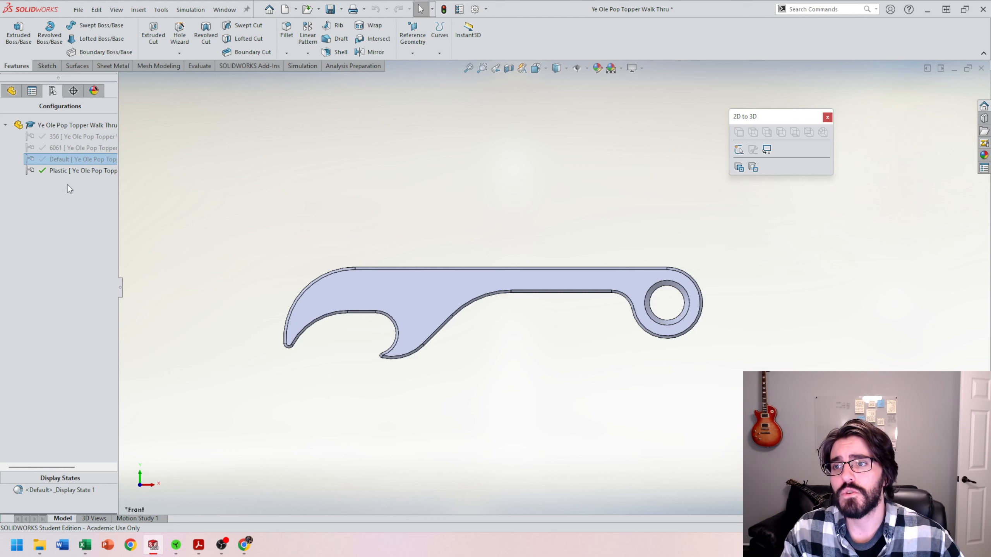
right_click(58, 161)
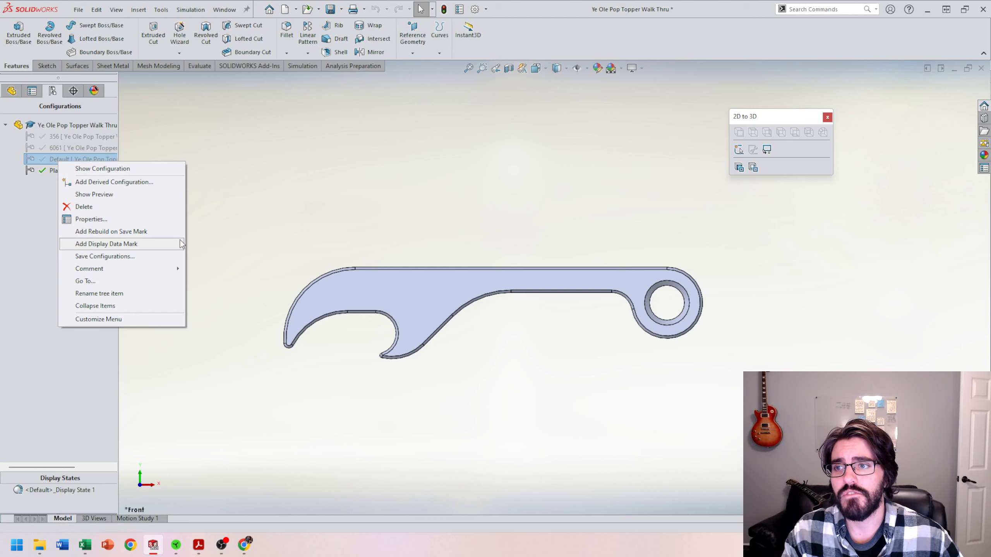
left_click(106, 224)
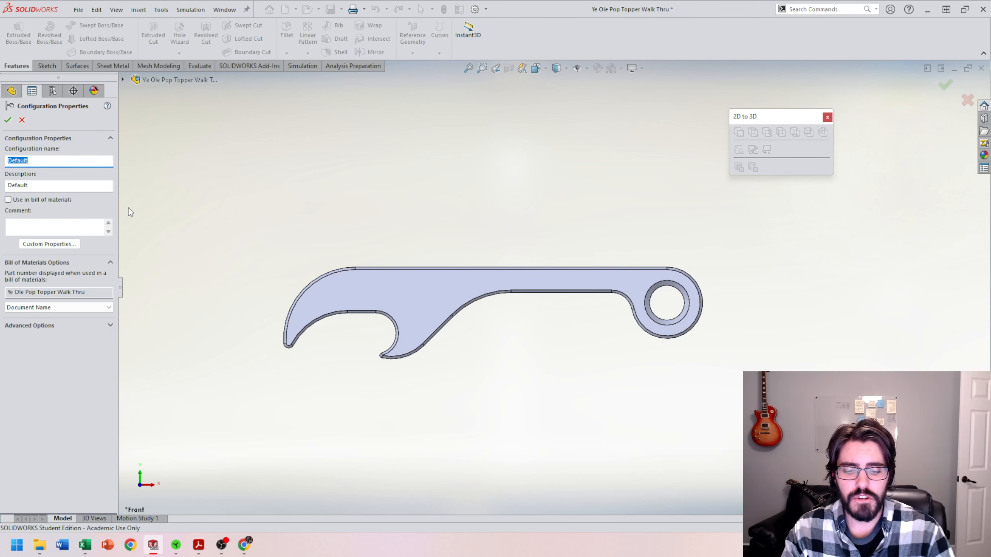
type("MAc")
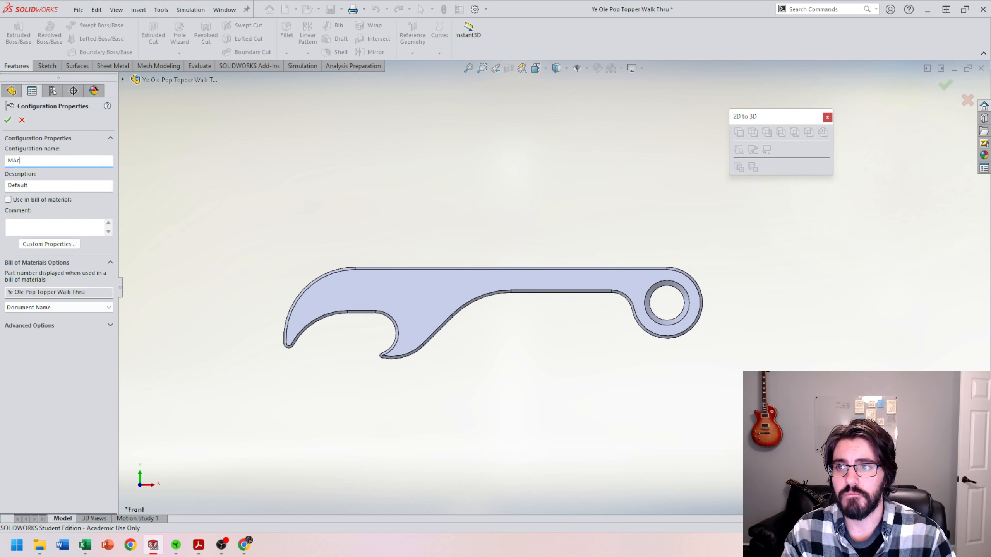
key("BackSpace")
key("BackSpace")
type("achine")
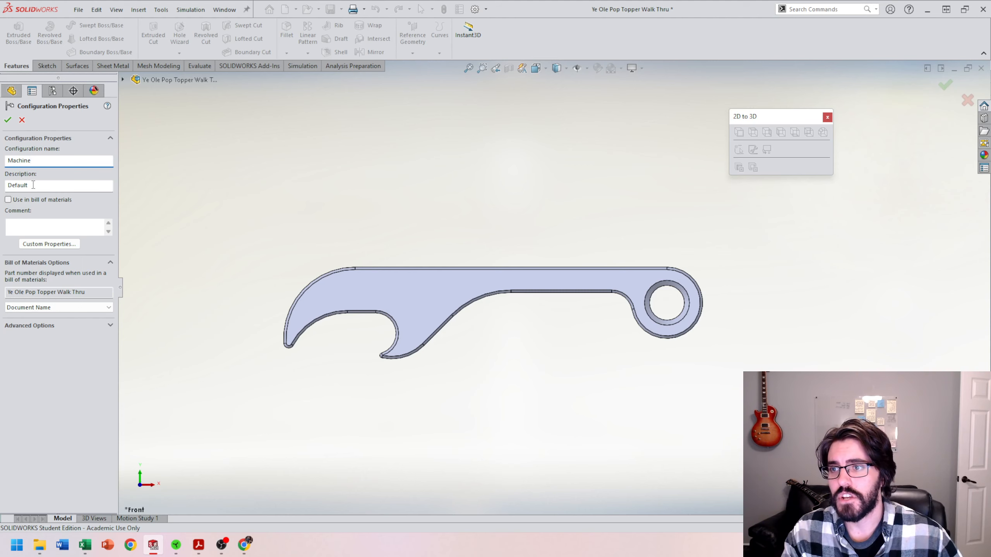
double_click(34, 185)
type("Machin")
type("e")
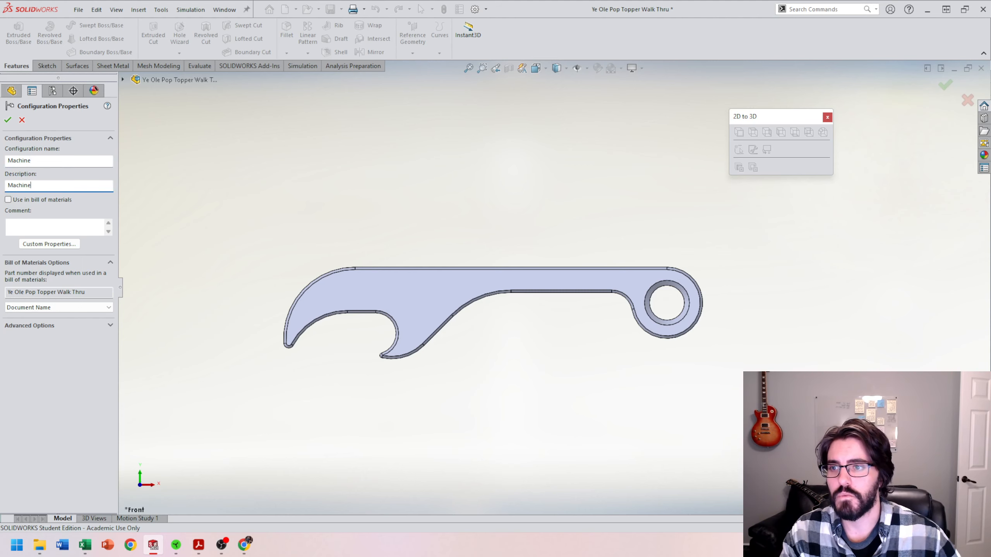
left_click(8, 120)
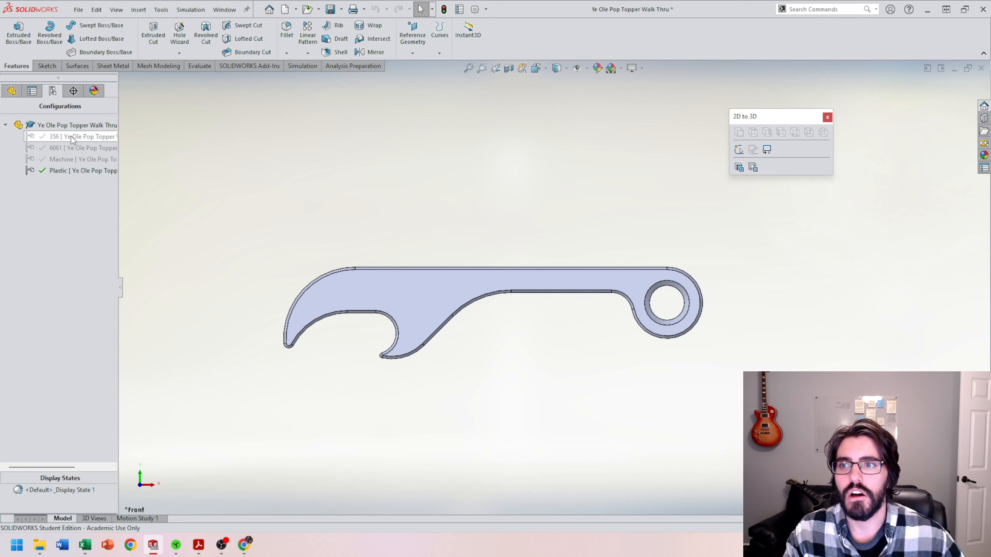
Step: Switch through the 356, Machine and Plastic configurations, finishing with 6061 as the active one
double_click(72, 138)
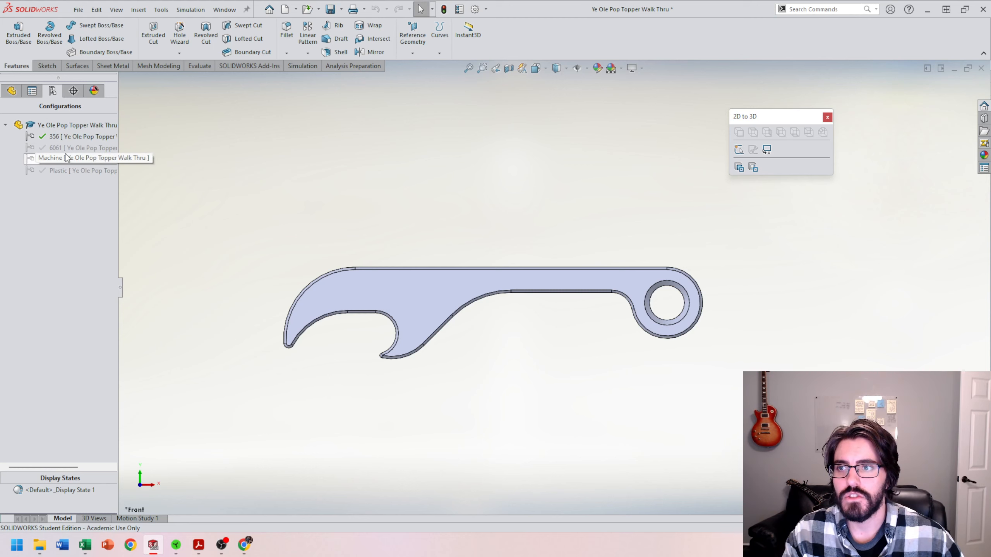
double_click(67, 151)
double_click(78, 171)
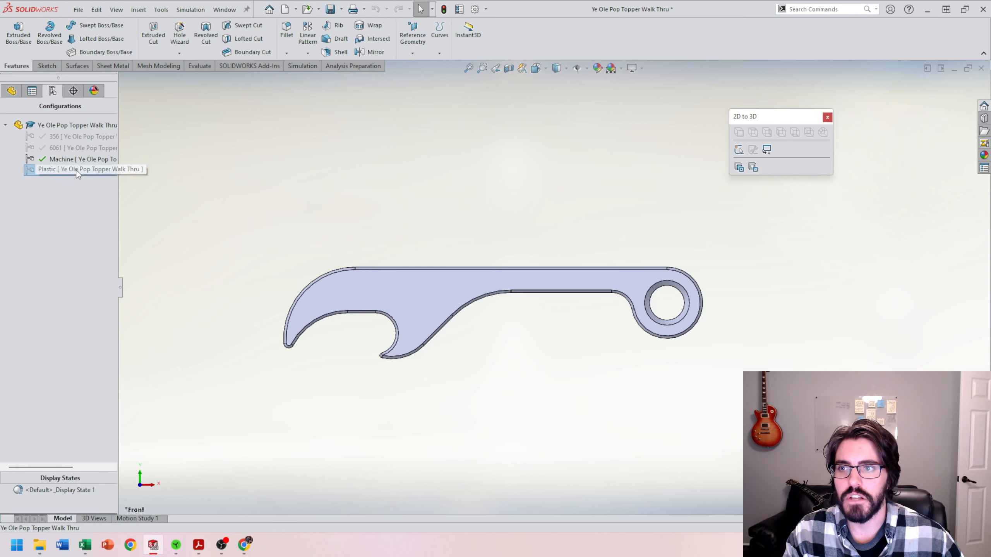
double_click(63, 137)
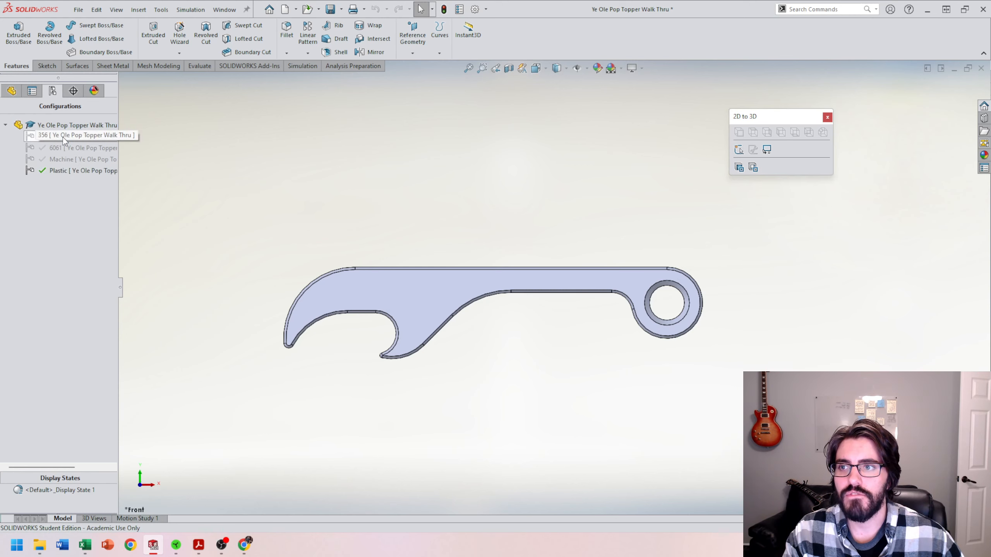
double_click(70, 148)
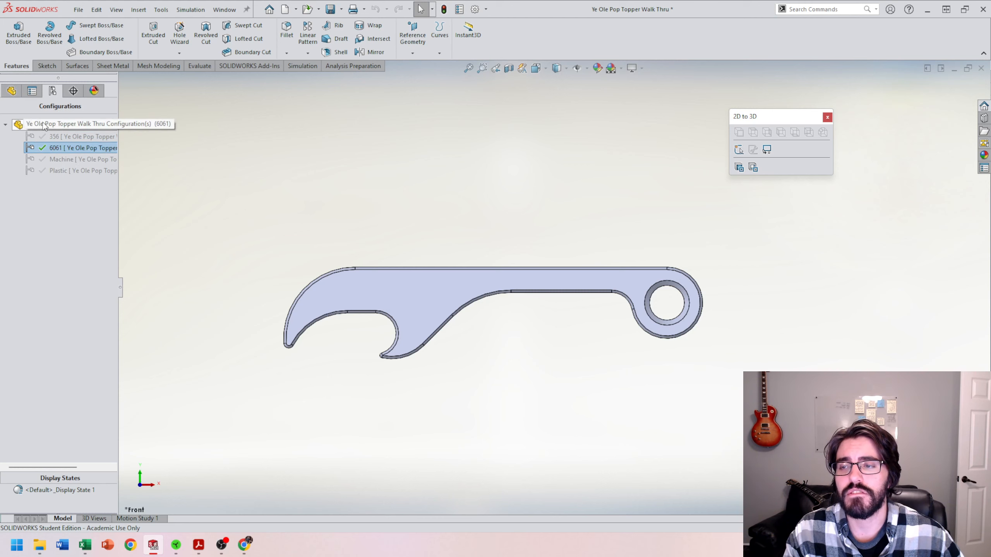
Step: Open the material library for the 6061 configuration and select 6061-T6 (SS) from the aluminium alloys
left_click(12, 93)
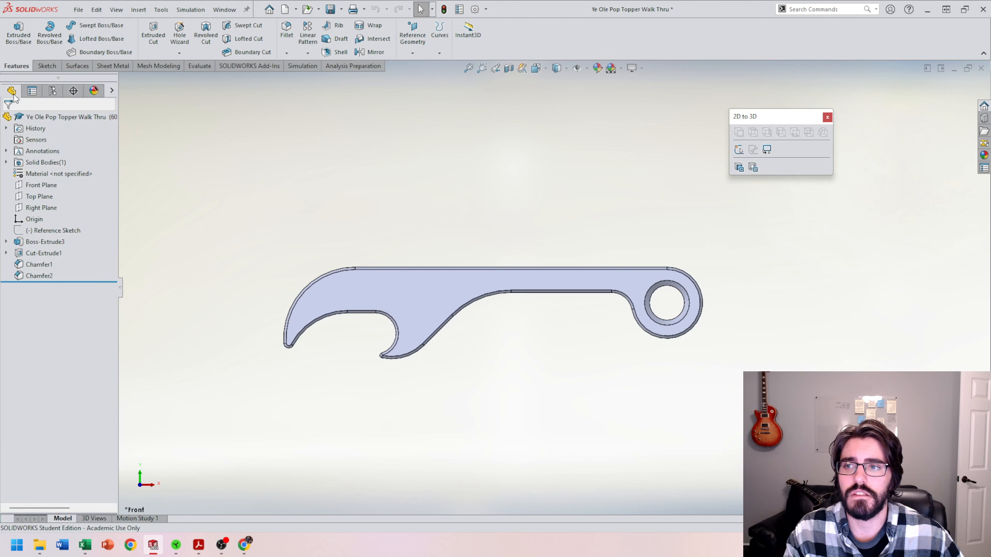
right_click(54, 177)
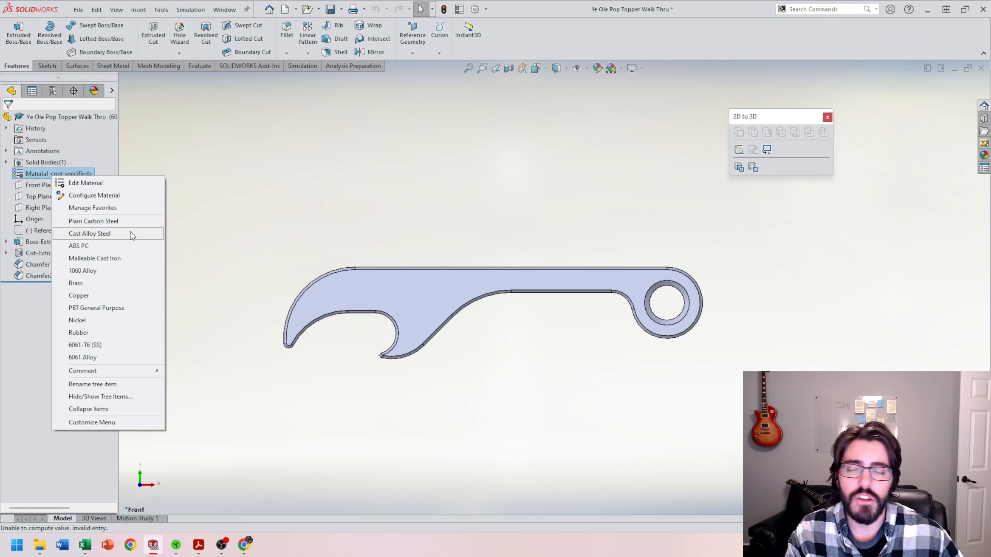
left_click(85, 183)
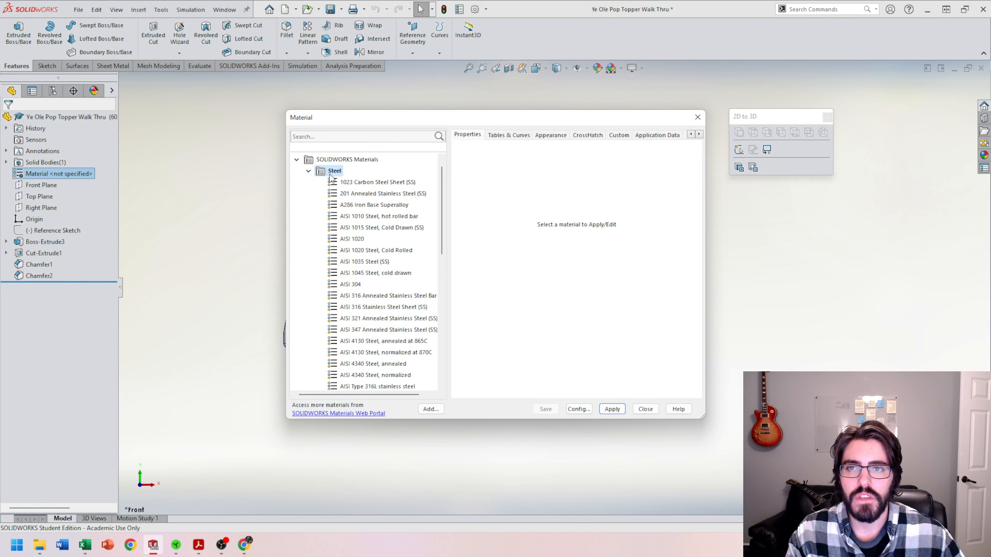
double_click(320, 171)
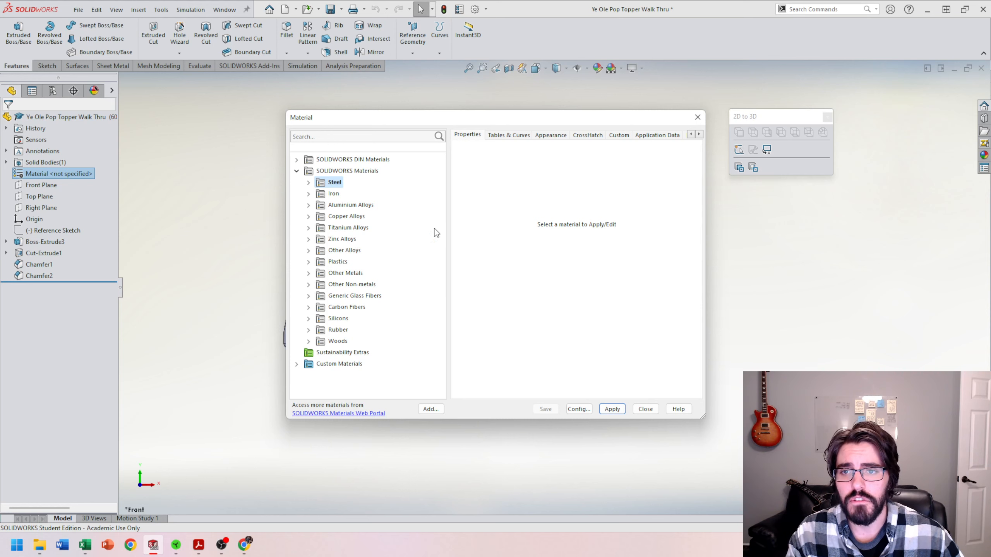
left_click(338, 206)
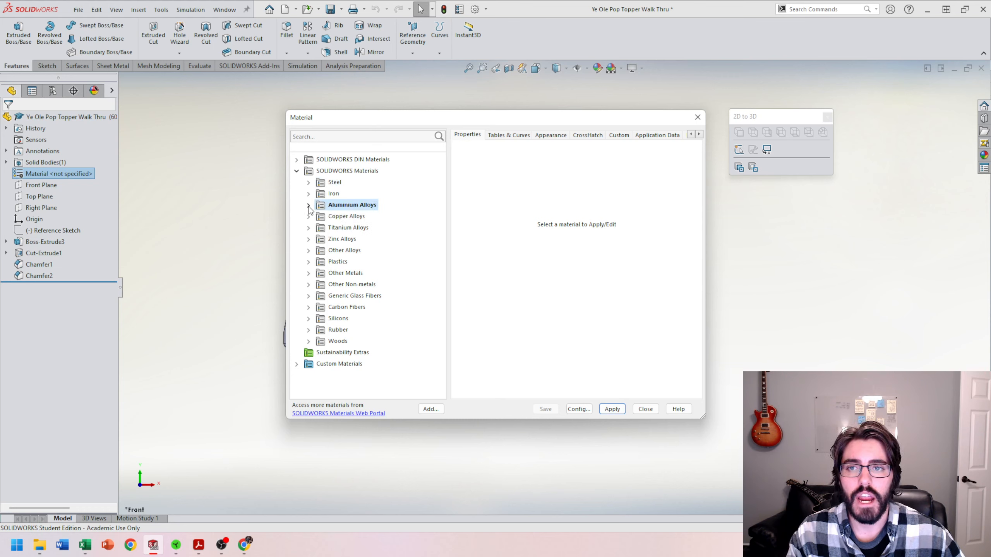
left_click(309, 205)
scroll(369, 278, "down", 3)
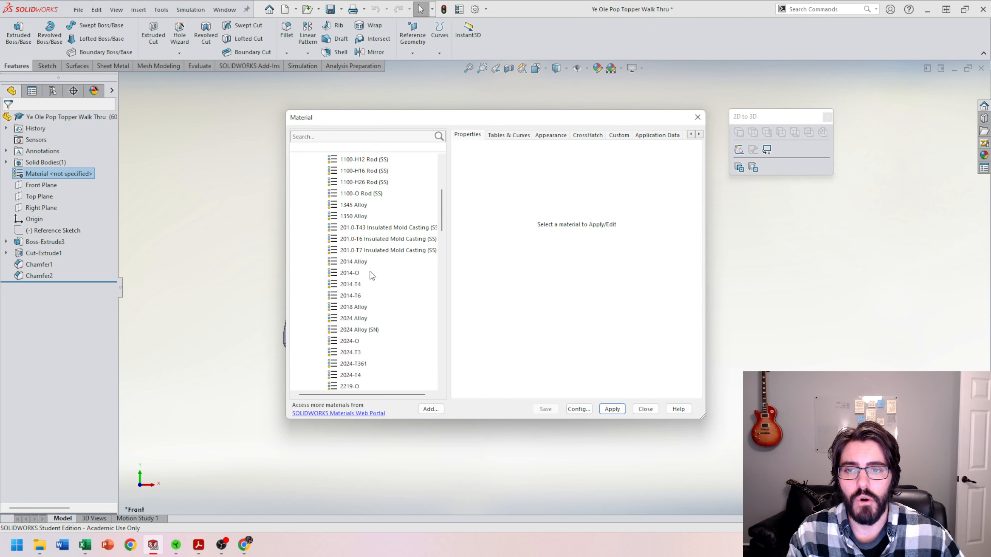
scroll(366, 268, "down", 7)
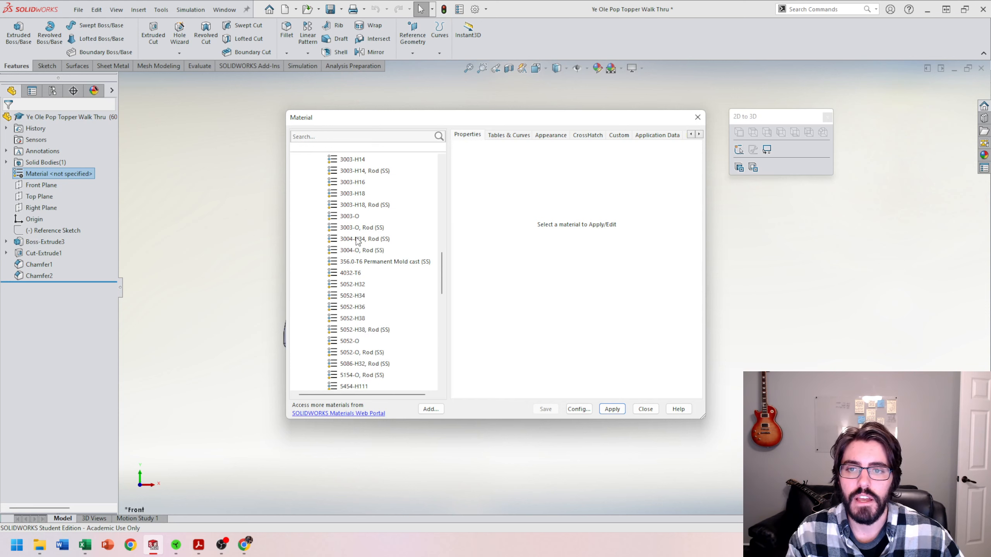
scroll(349, 287, "down", 6)
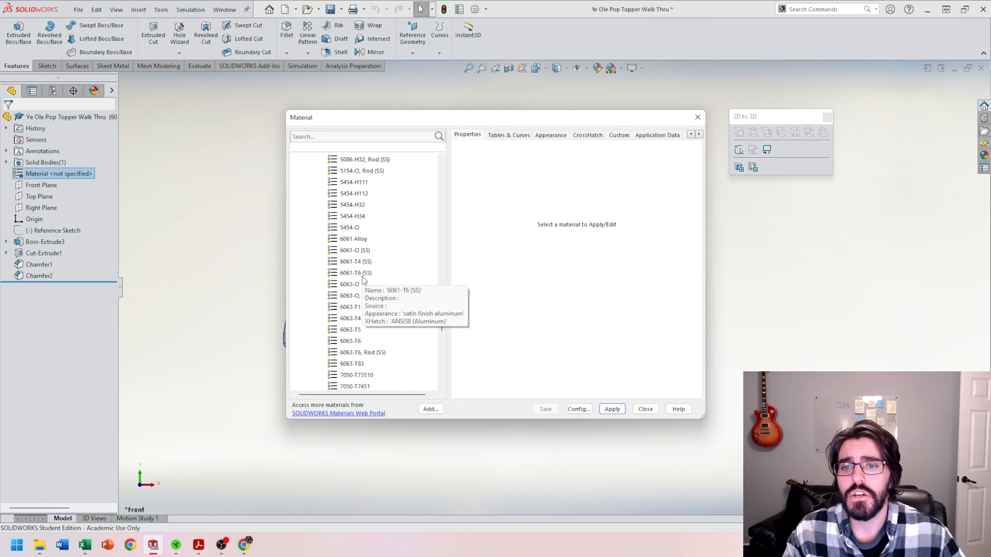
left_click(365, 273)
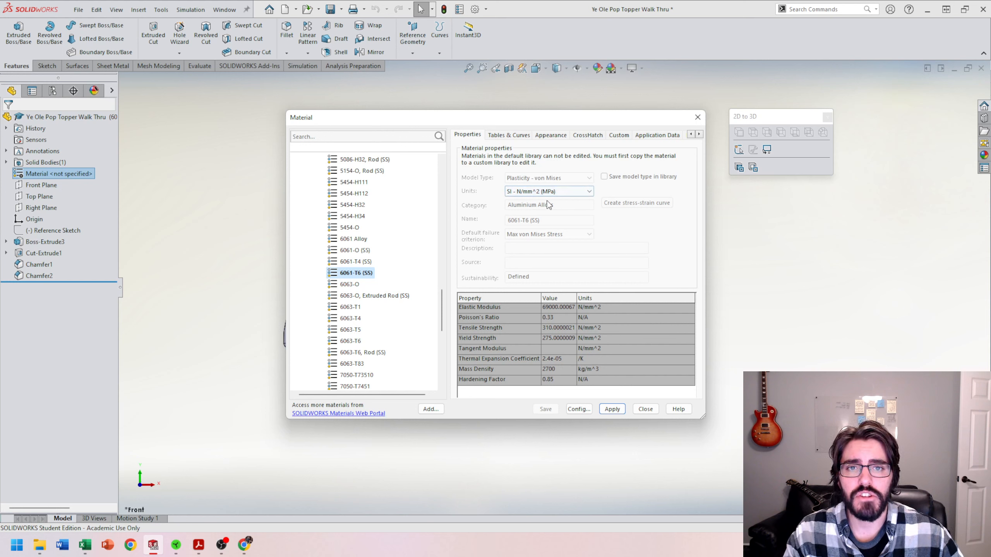
Step: Keep the material units at SI - N/mm^2 (MPa) and apply 6061-T6 (SS), linking display states to configurations
left_click(577, 192)
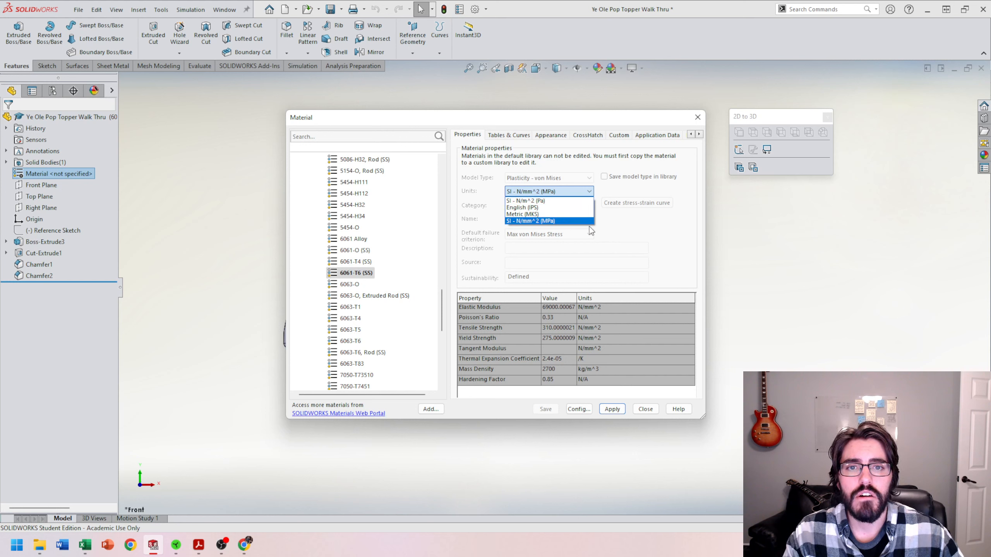
left_click(532, 221)
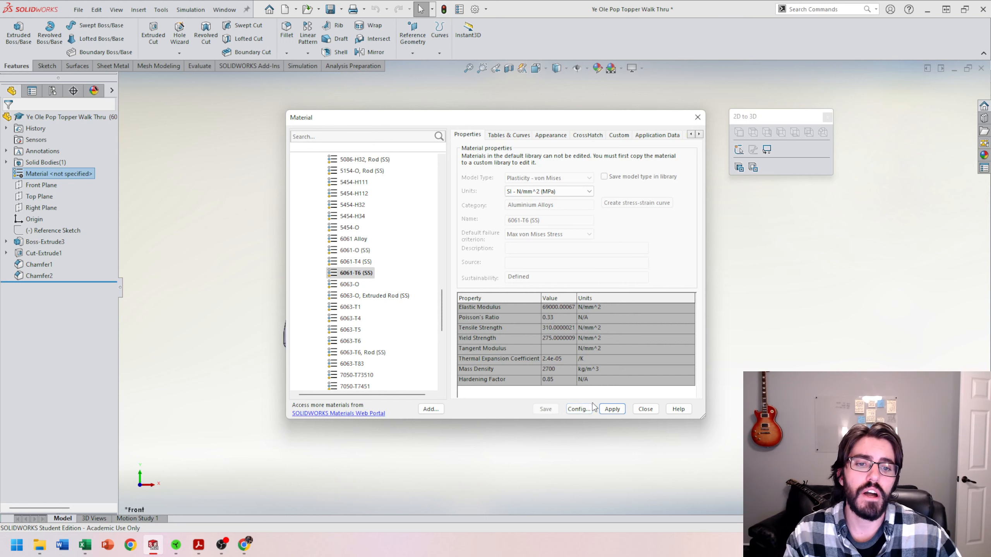
left_click(612, 409)
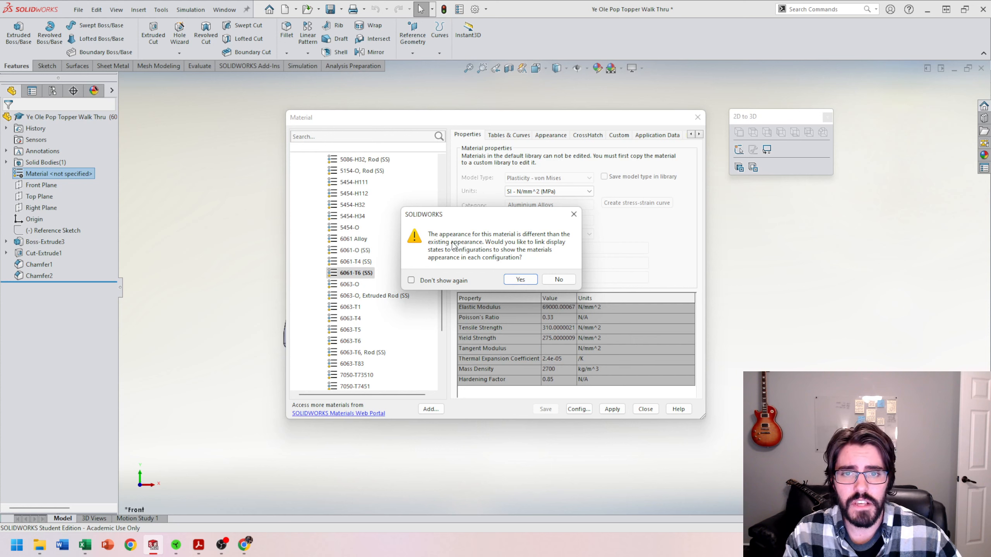
left_click(523, 283)
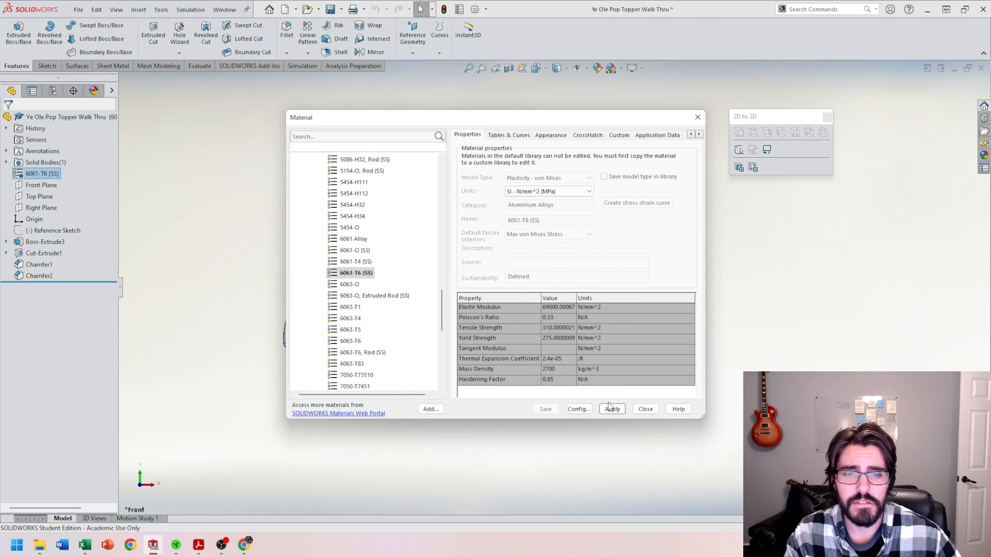
left_click(645, 409)
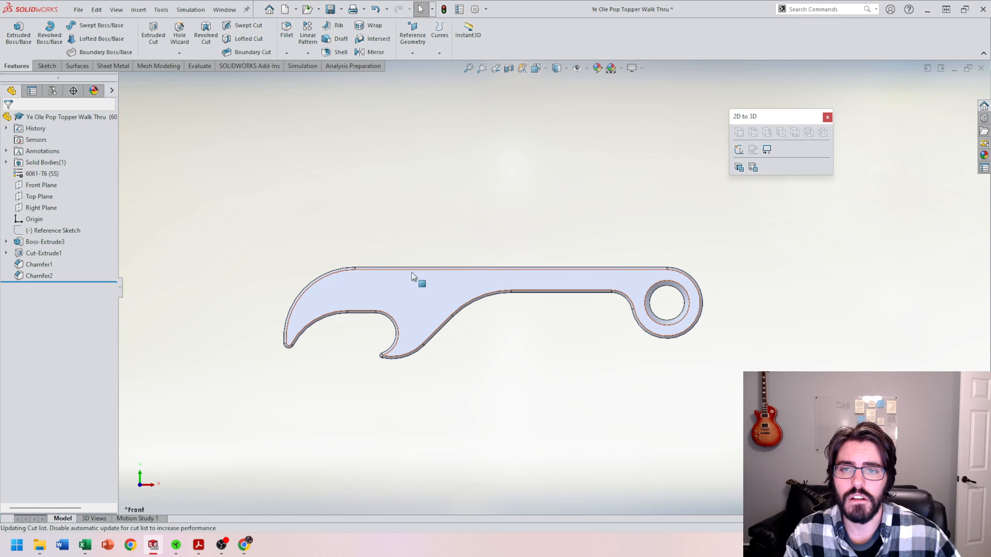
Step: Make 356 the active configuration and return to the part's feature tree
left_click(52, 92)
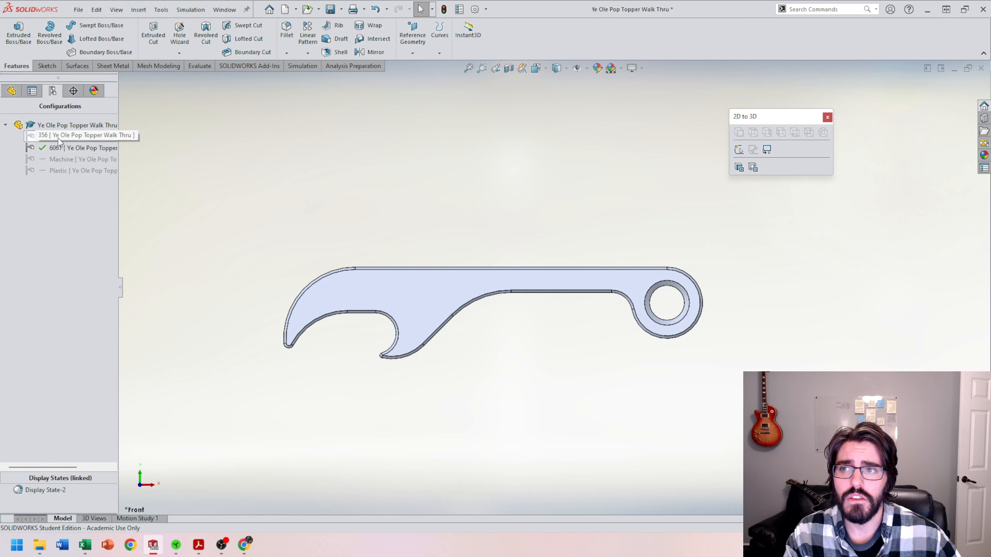
double_click(74, 140)
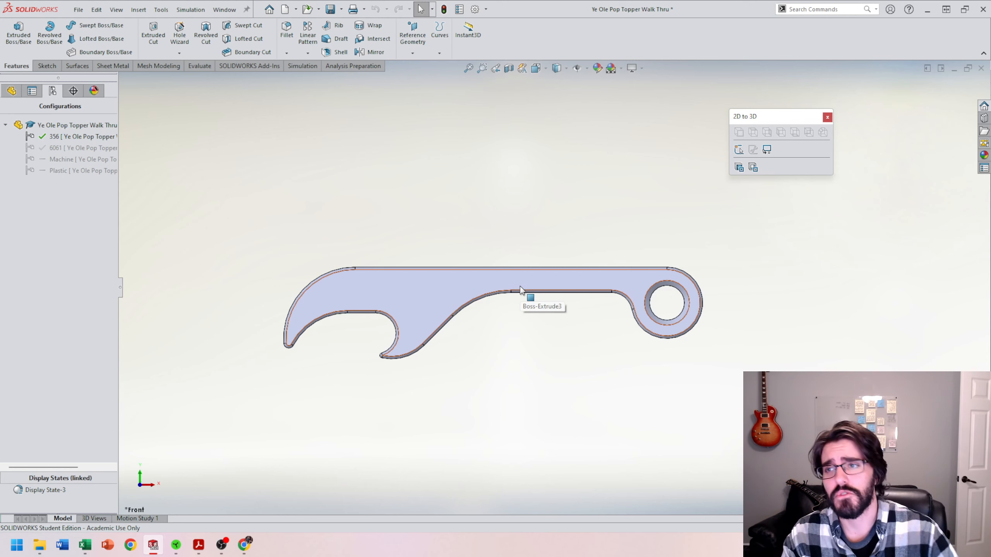
left_click(11, 92)
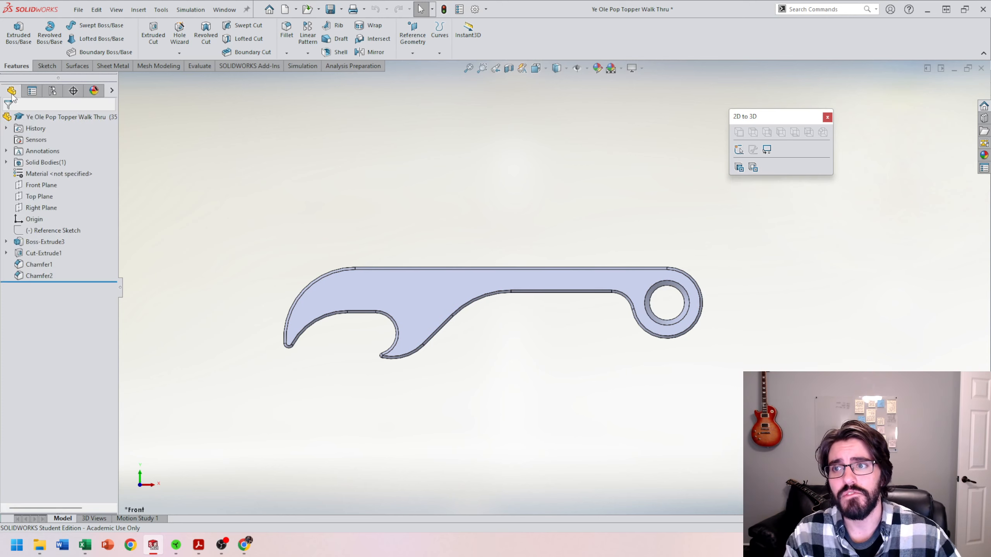
Step: Open the material library for the 356 configuration and select 356.0-T6 Permanent Mold cast (SS) from the aluminium alloys
right_click(68, 179)
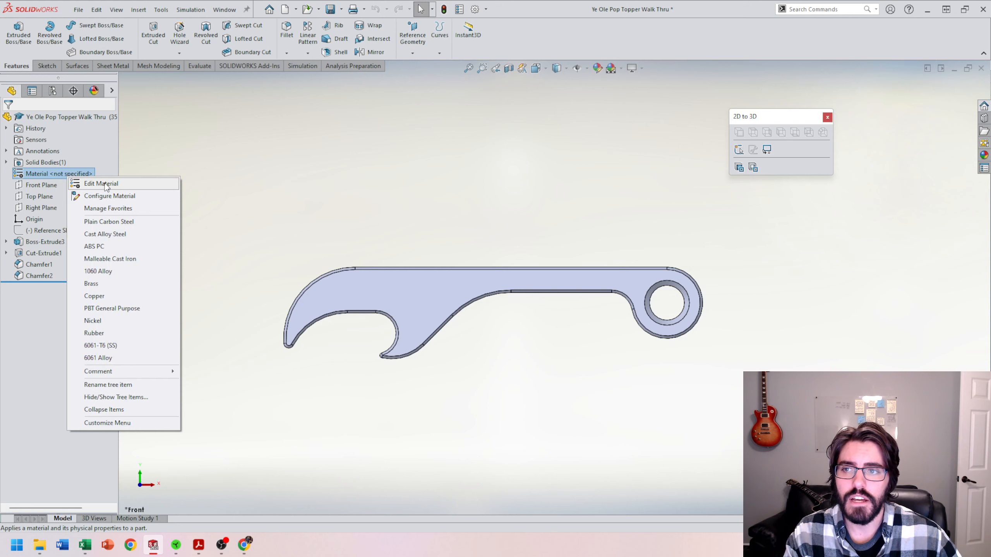
key("Escape")
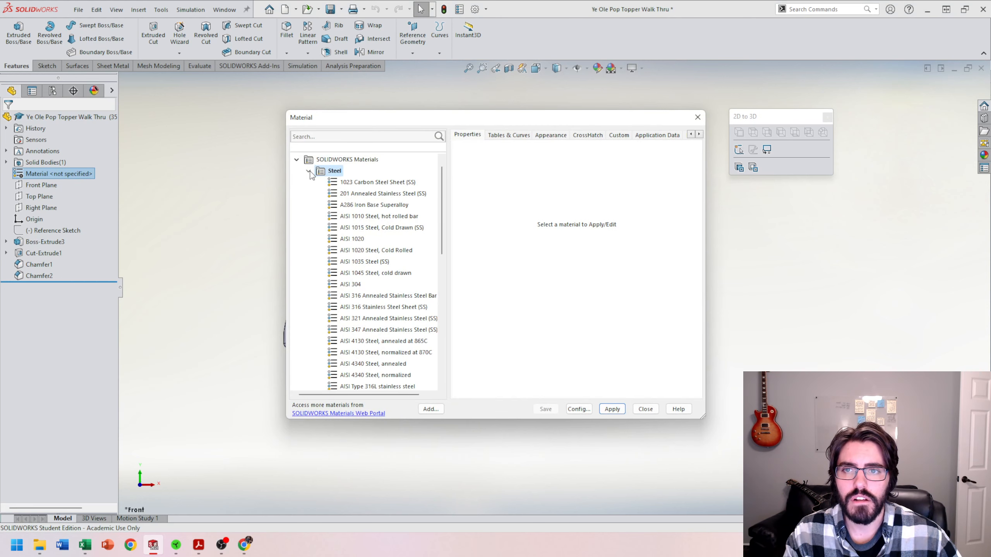
left_click(309, 172)
left_click(309, 205)
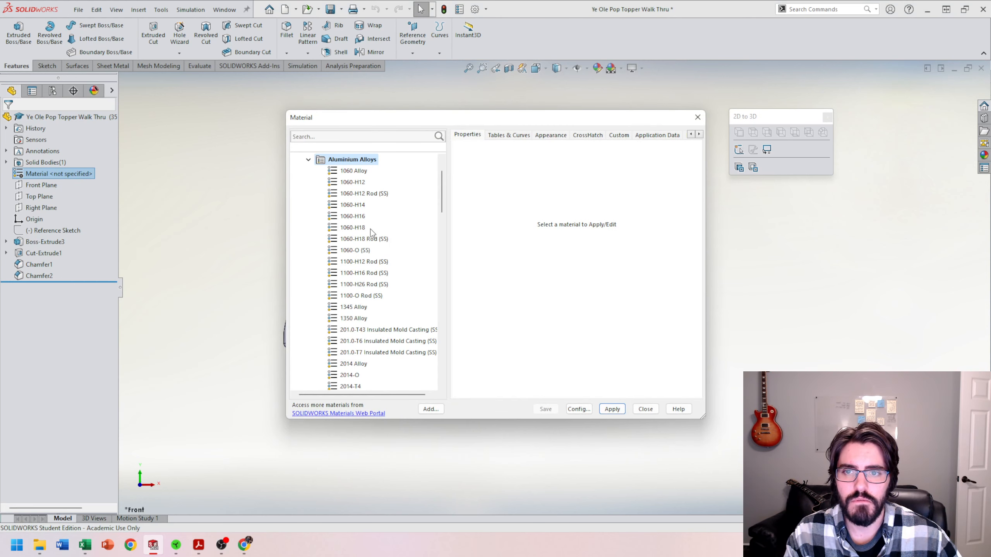
scroll(371, 232, "down", 13)
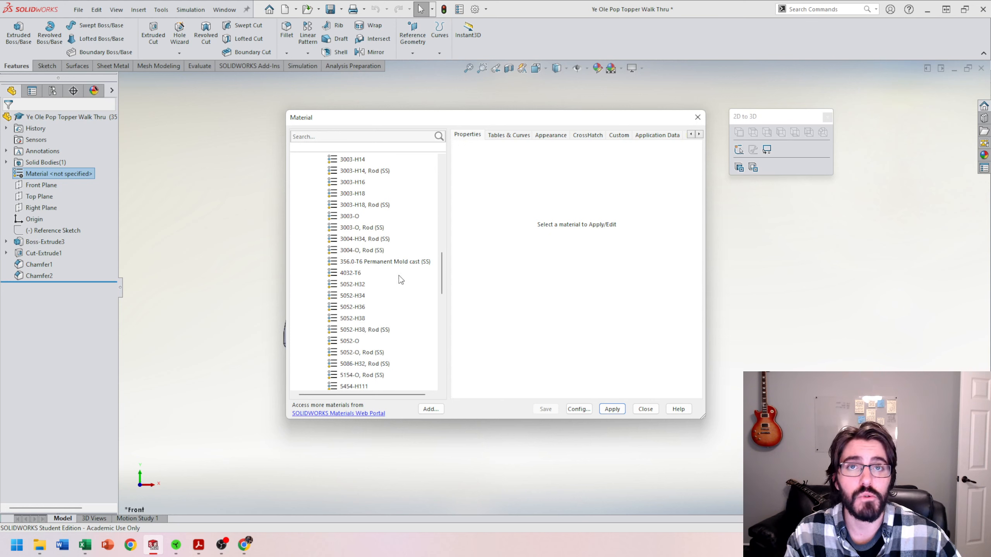
left_click(395, 263)
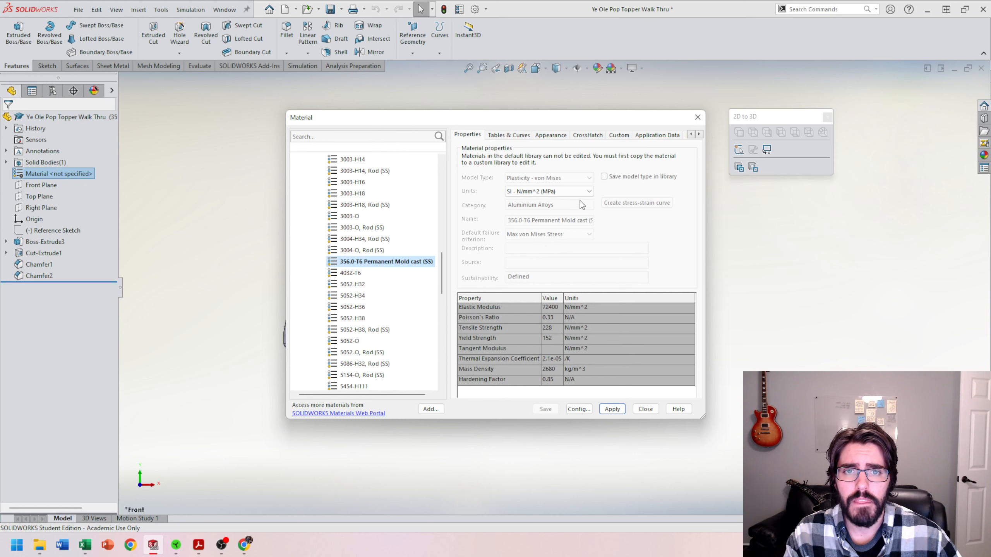
Step: Keep the units at SI - N/mm^2 (MPa) and apply 356.0-T6 Permanent Mold cast (SS) to the 356 configuration
left_click(549, 197)
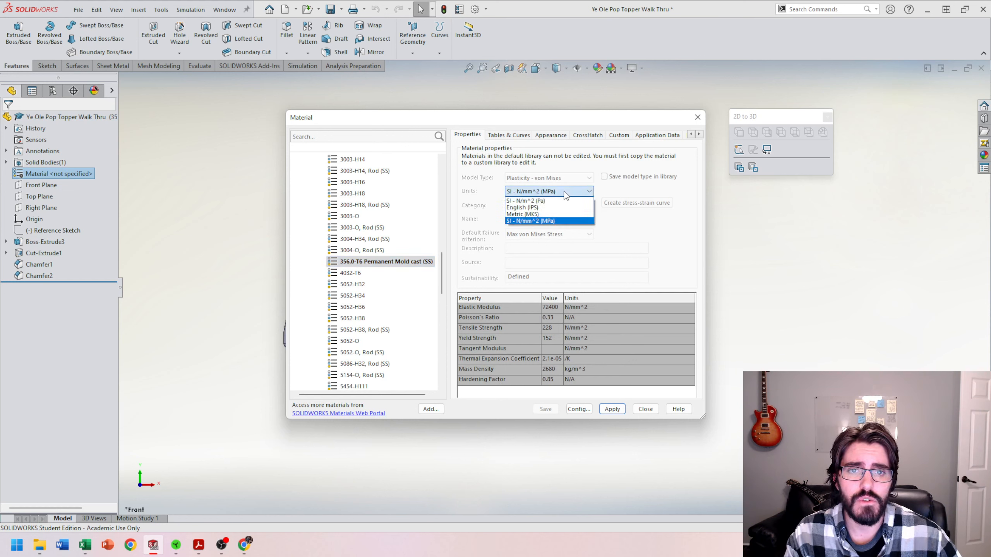
left_click(550, 221)
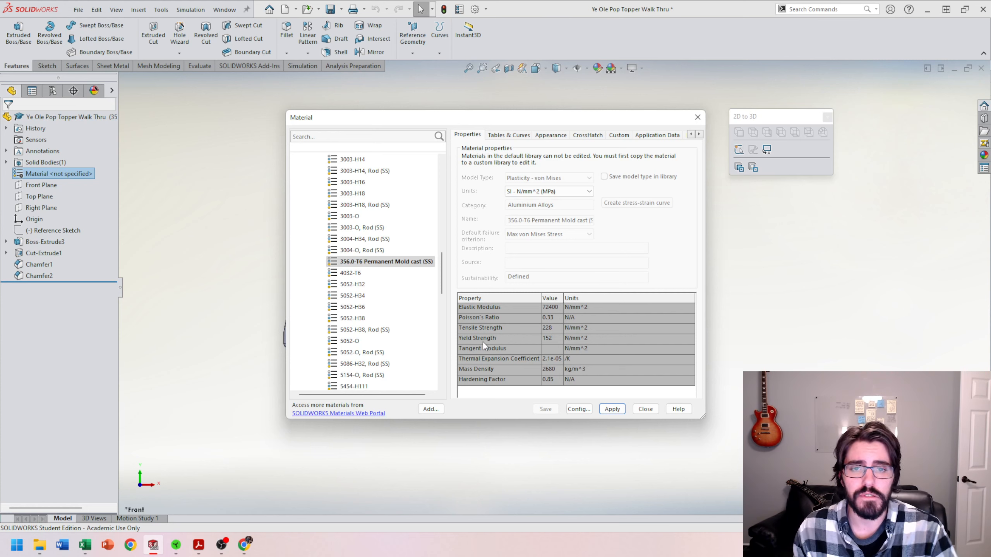
left_click(612, 408)
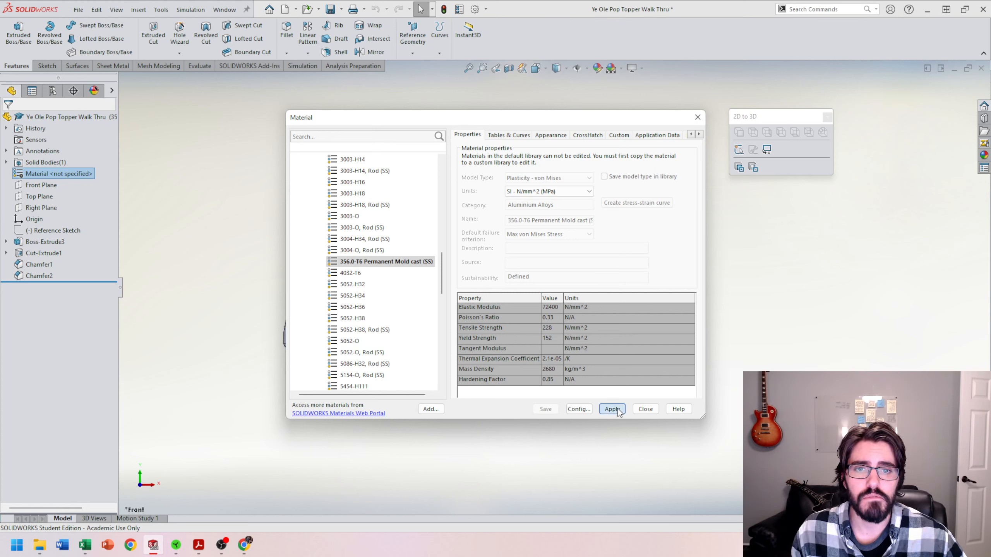
left_click(645, 409)
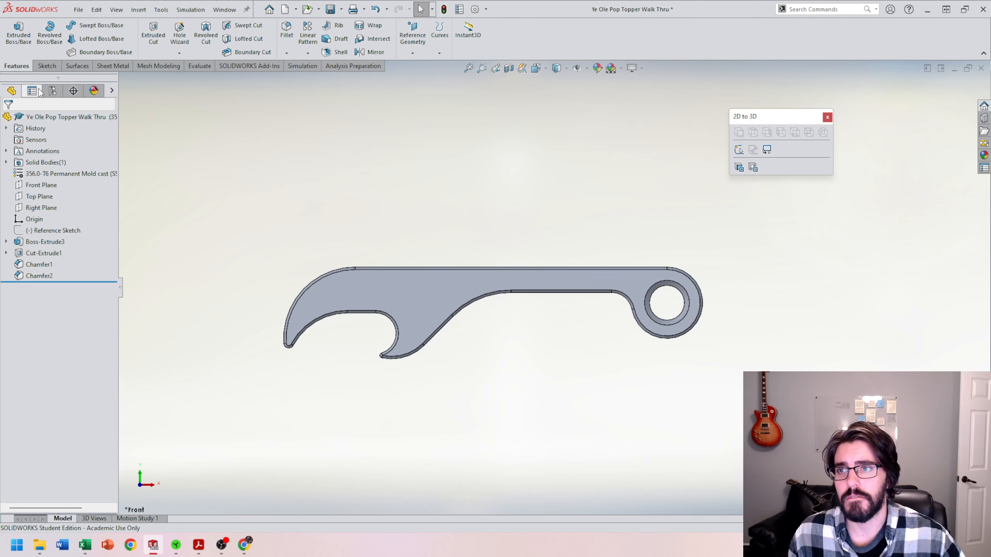
Step: Make Plastic the active configuration and return to the part's feature tree
left_click(58, 91)
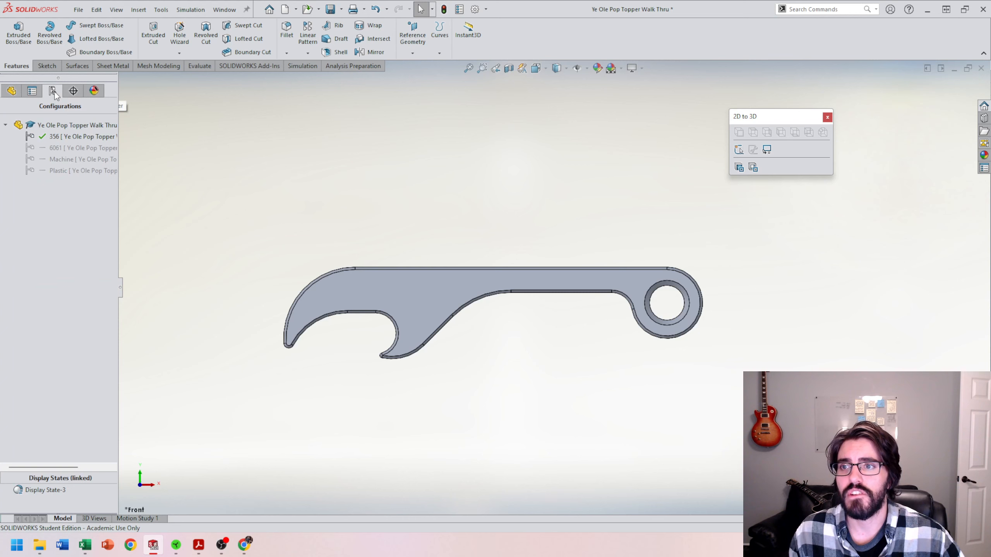
double_click(61, 159)
double_click(60, 170)
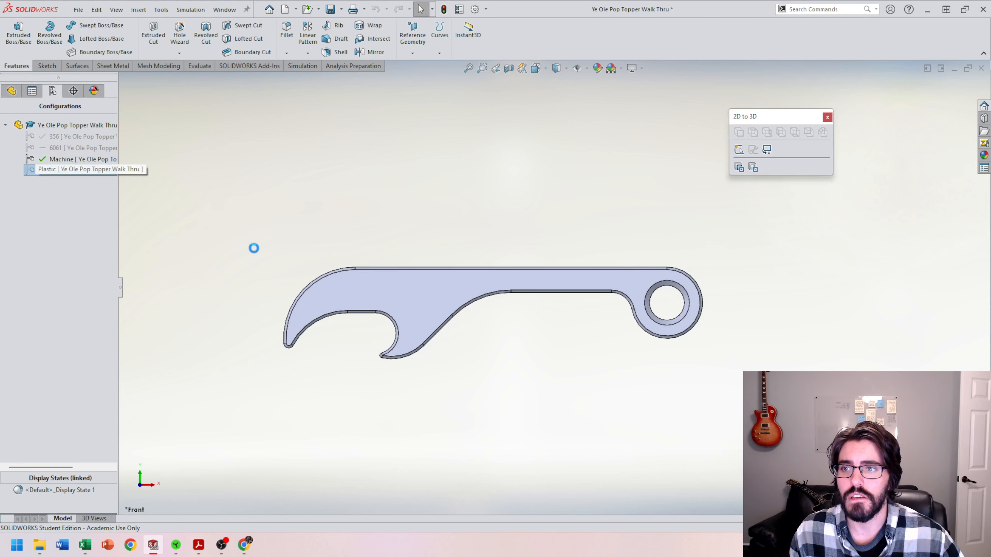
left_click(12, 92)
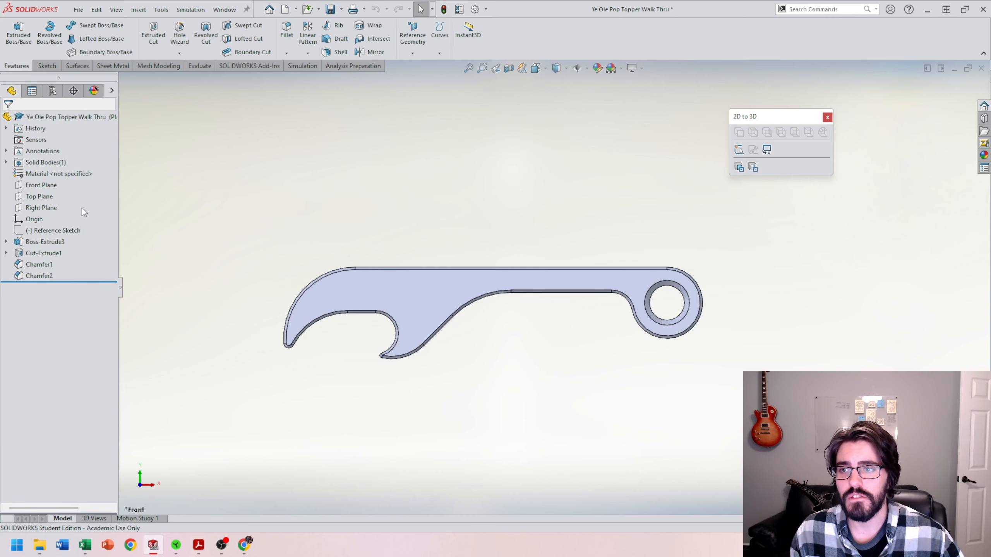
Step: Open the material library for the Plastic configuration and select Acrylic (Medium-high impact) from the plastics
right_click(48, 175)
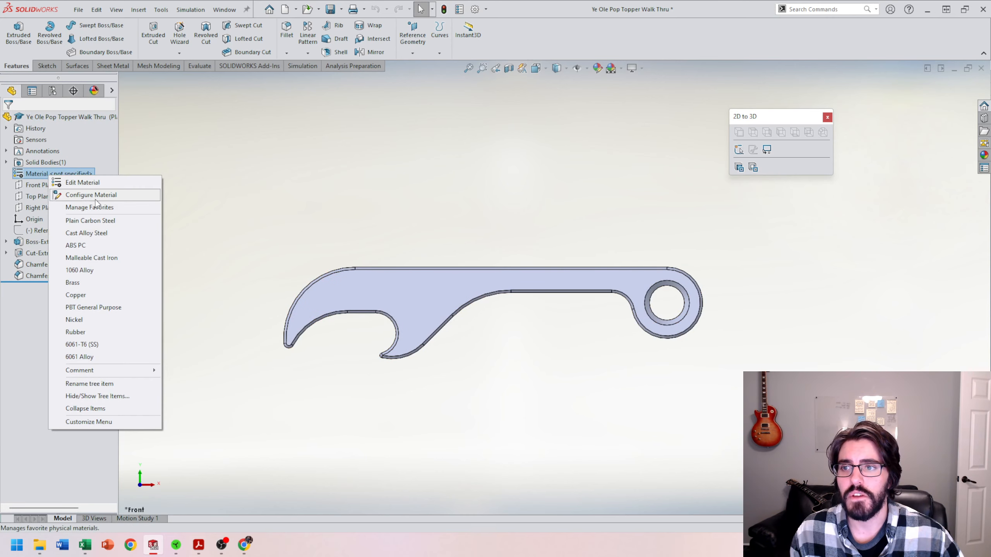
left_click(87, 183)
left_click(308, 182)
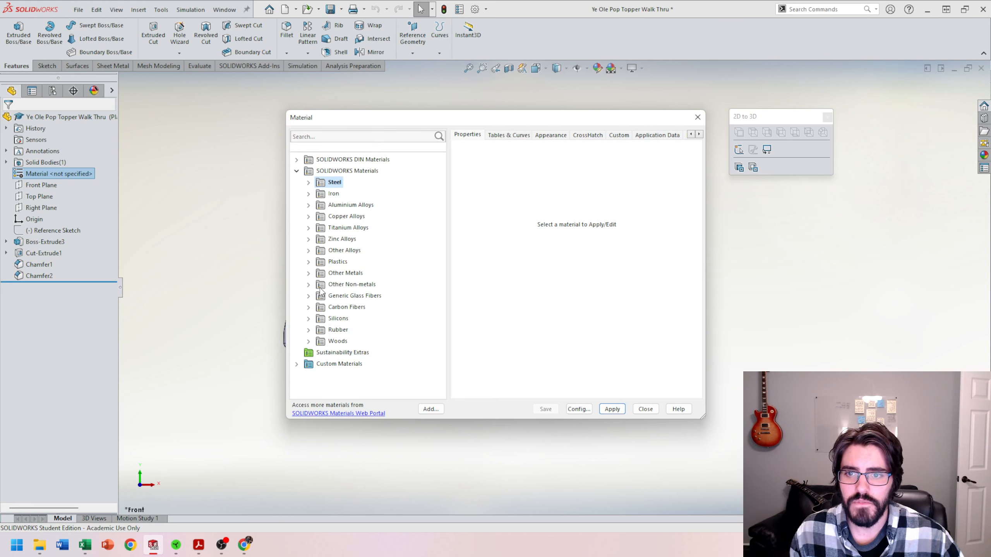
left_click(312, 262)
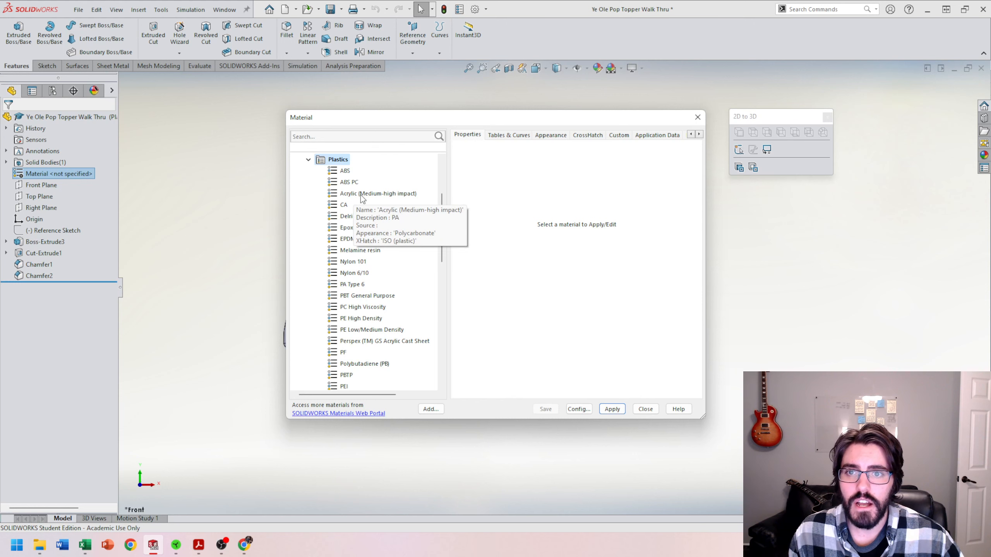
left_click(381, 194)
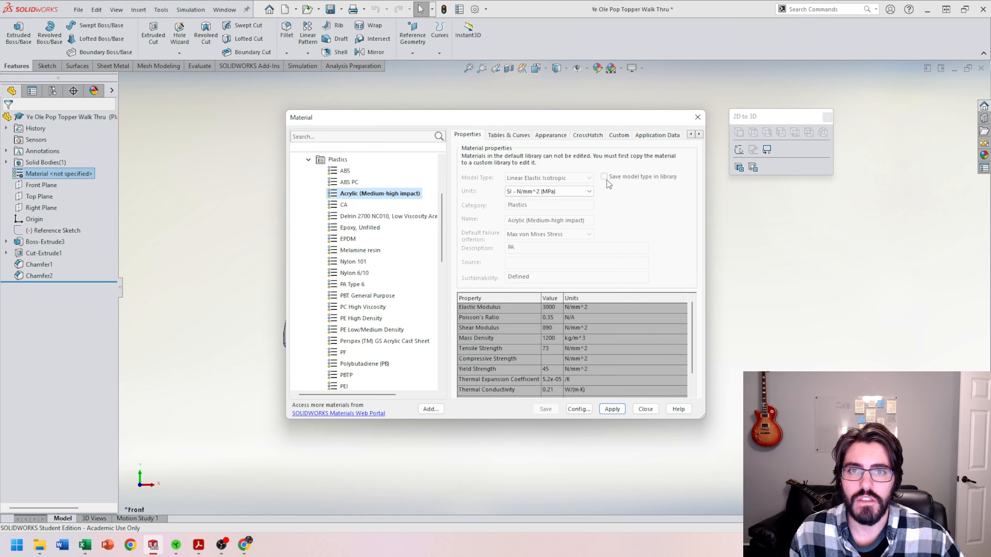
Step: Keep the units at SI - N/mm^2 (MPa) and apply Acrylic (Medium-high impact) to the Plastic configuration
left_click(560, 192)
left_click(550, 222)
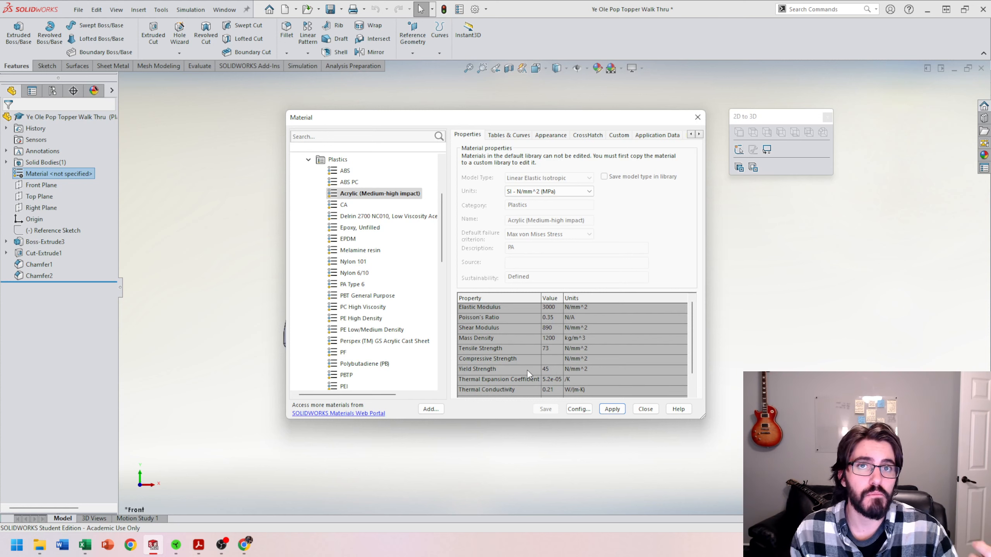
left_click(612, 410)
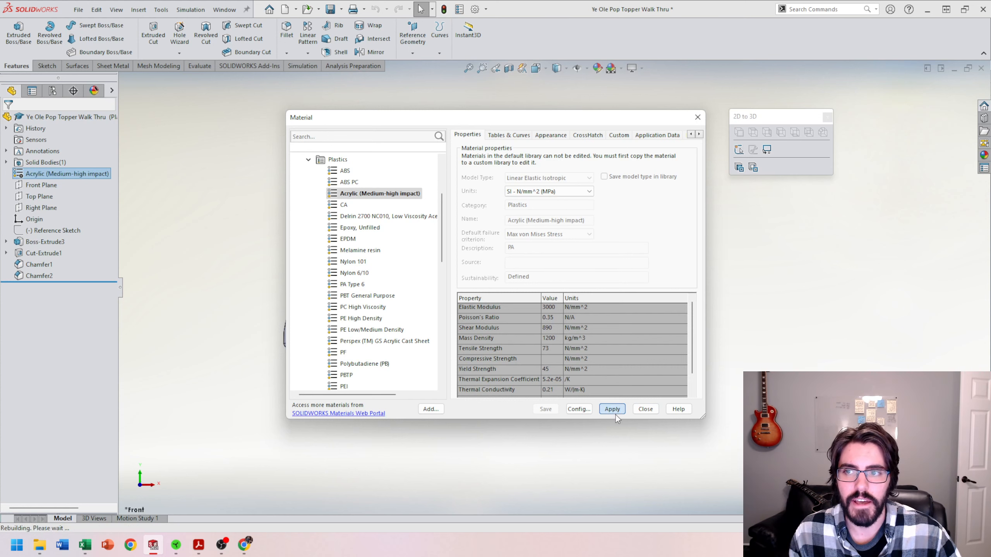
Step: Close the material library and make Machine the active configuration
left_click(695, 122)
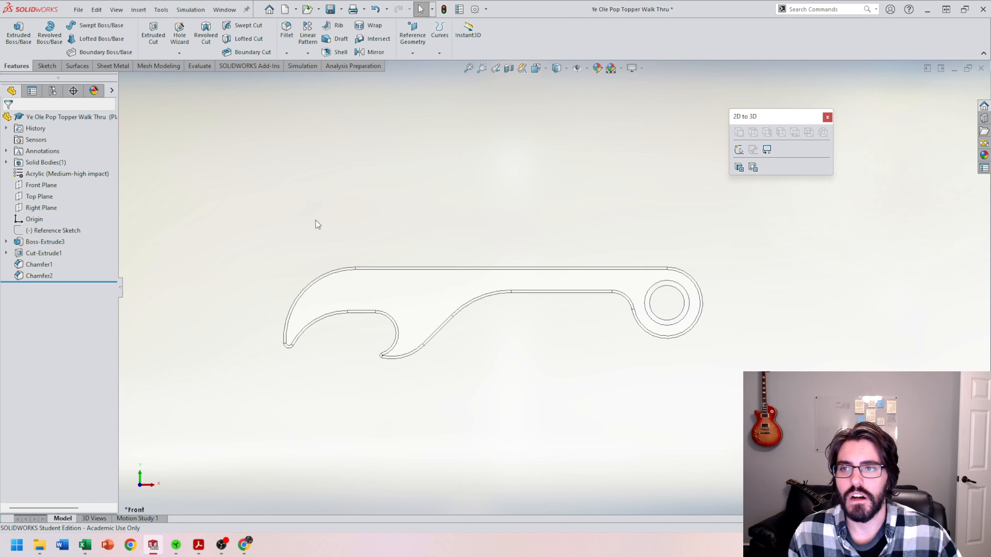
left_click(52, 91)
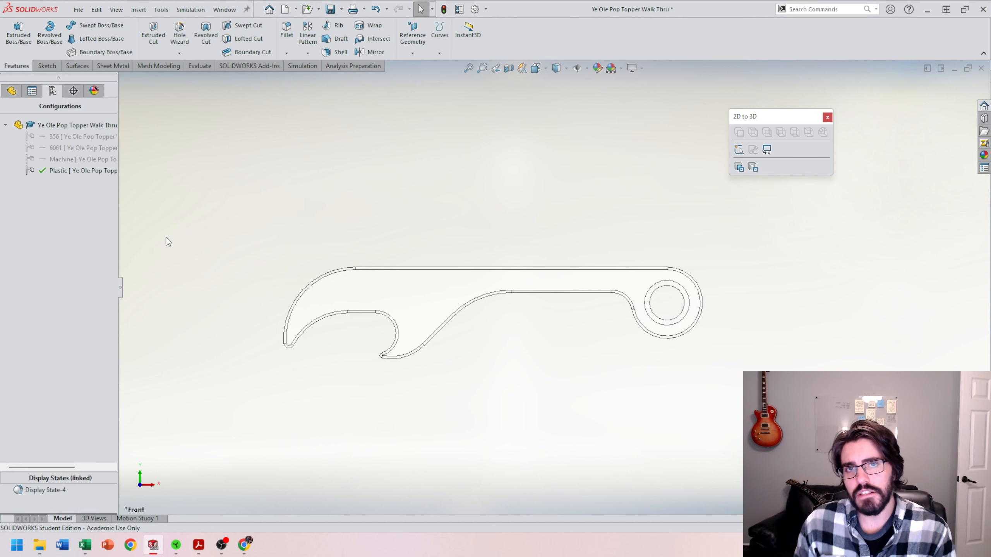
double_click(61, 160)
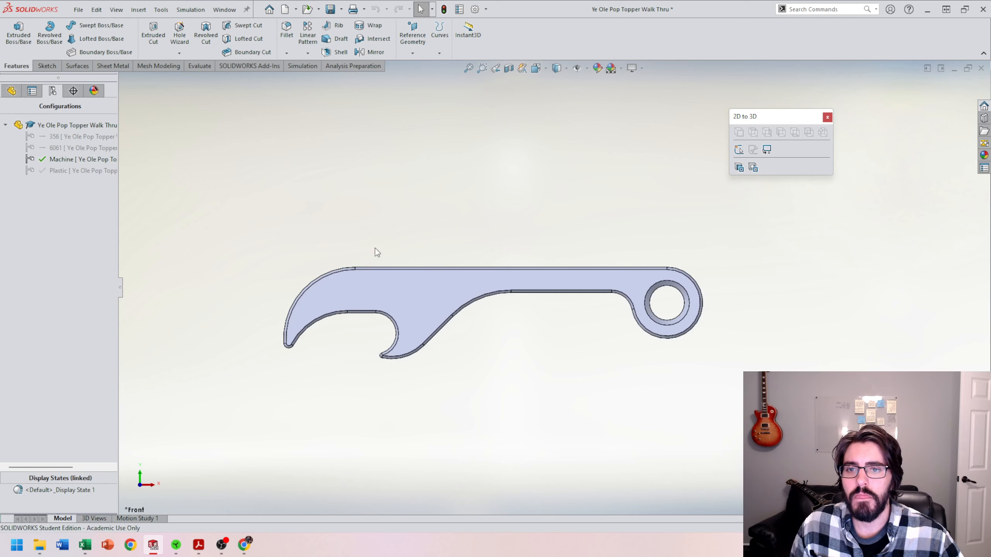
Step: Return to the part's feature tree and apply the 6061-T6 (SS) material to the Machine configuration
left_click(16, 95)
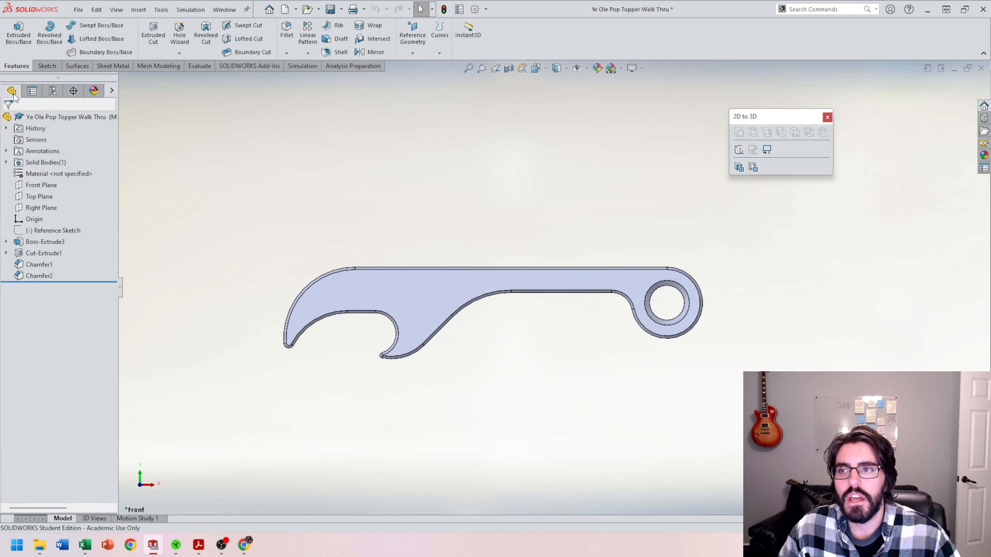
right_click(52, 175)
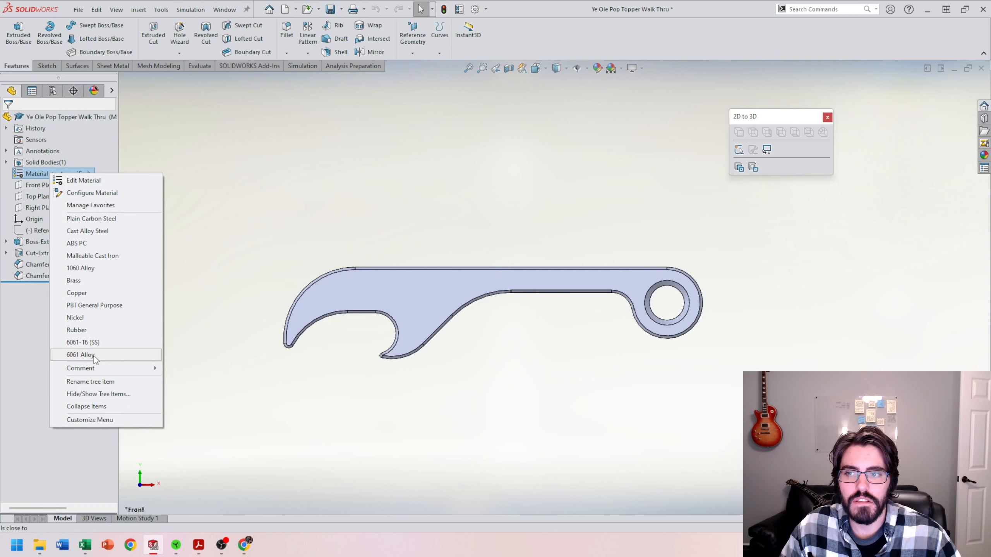
left_click(108, 343)
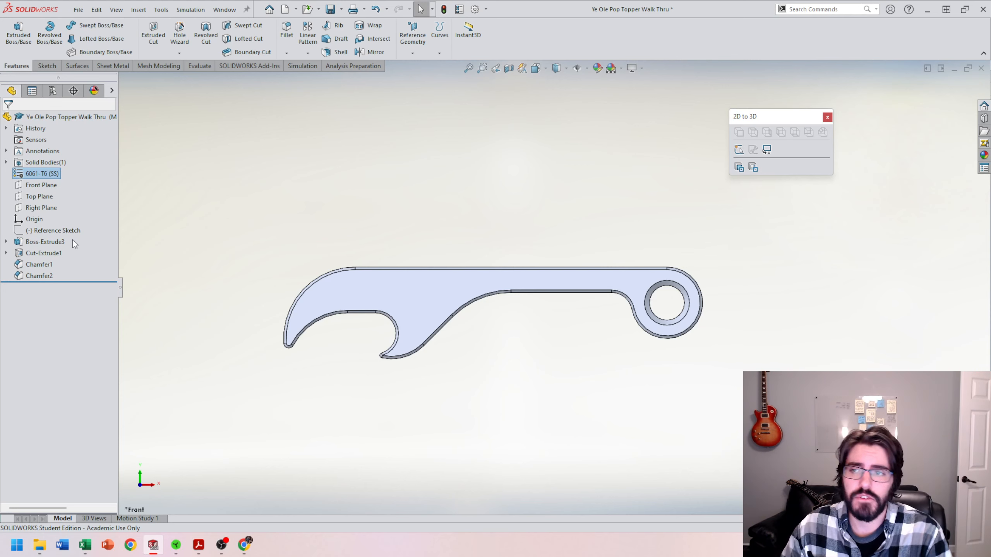
Step: Suppress the hole chamfer (Chamfer1) and the outer profile chamfer (Chamfer2) in the Machine configuration
left_click(54, 265)
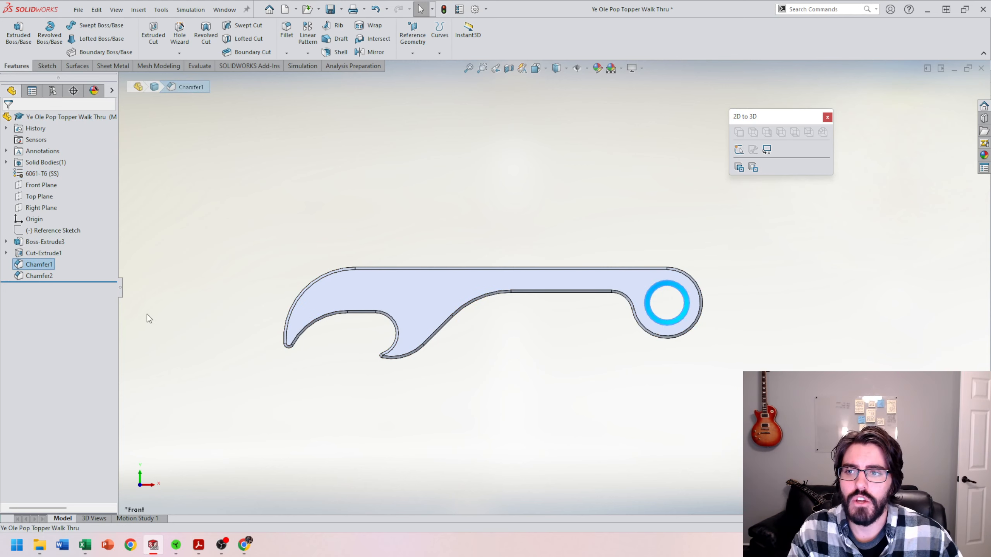
right_click(48, 267)
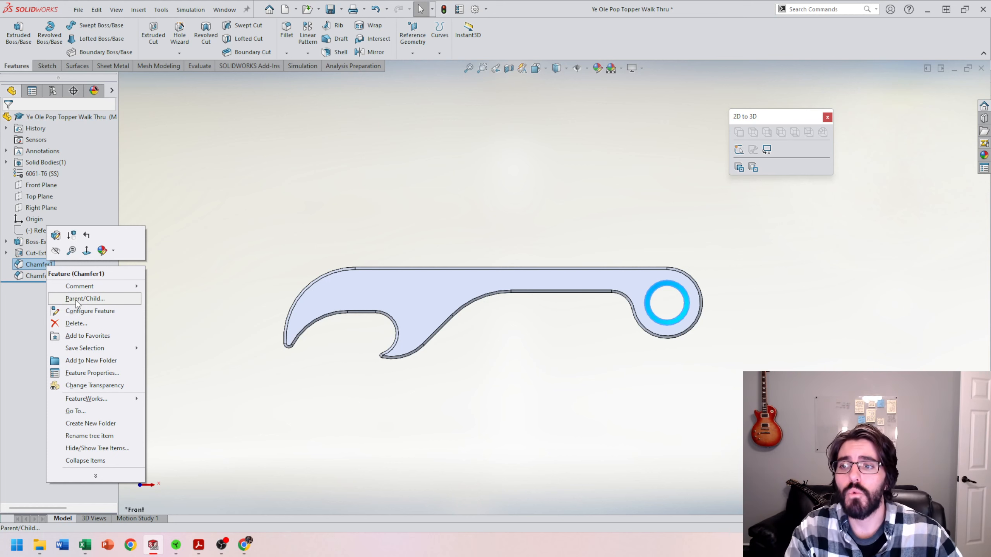
left_click(71, 235)
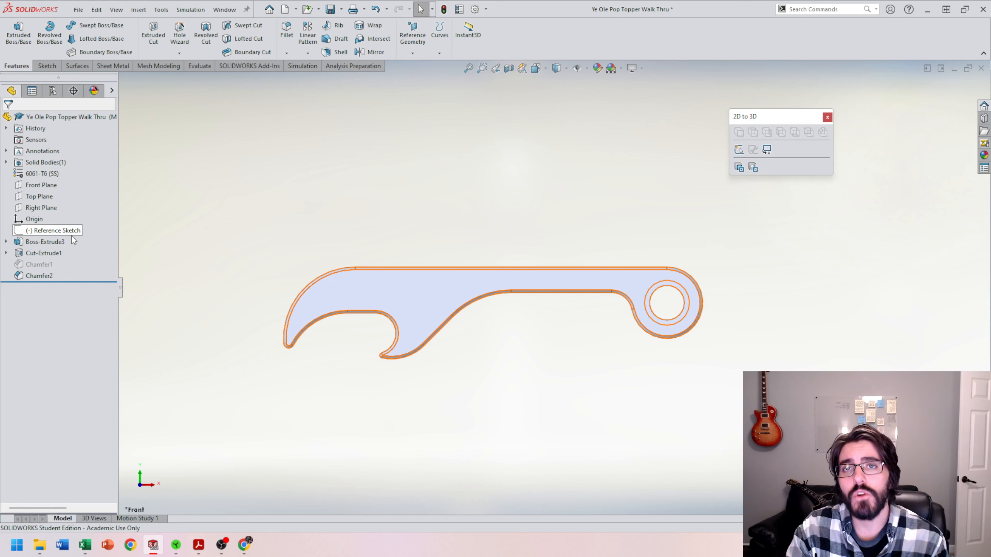
right_click(41, 278)
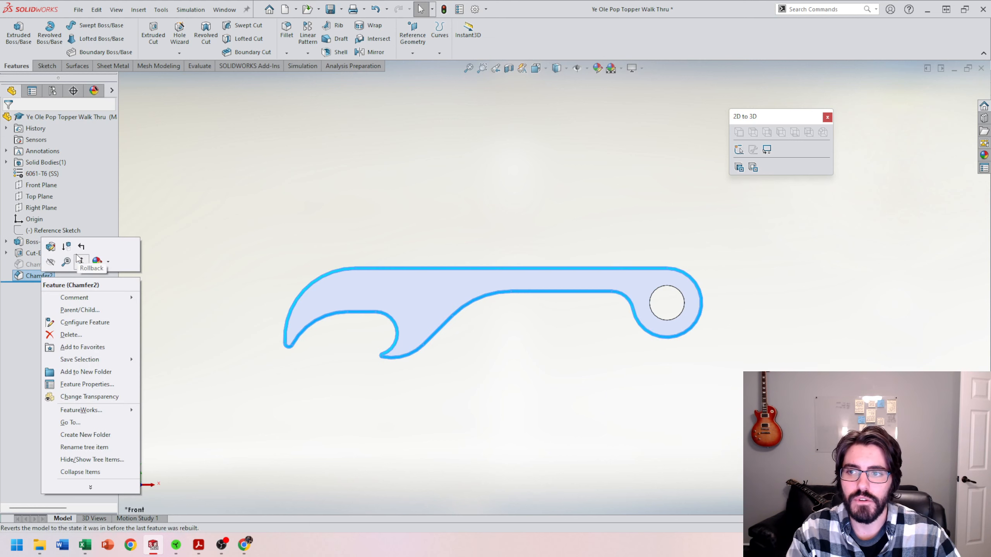
left_click(66, 246)
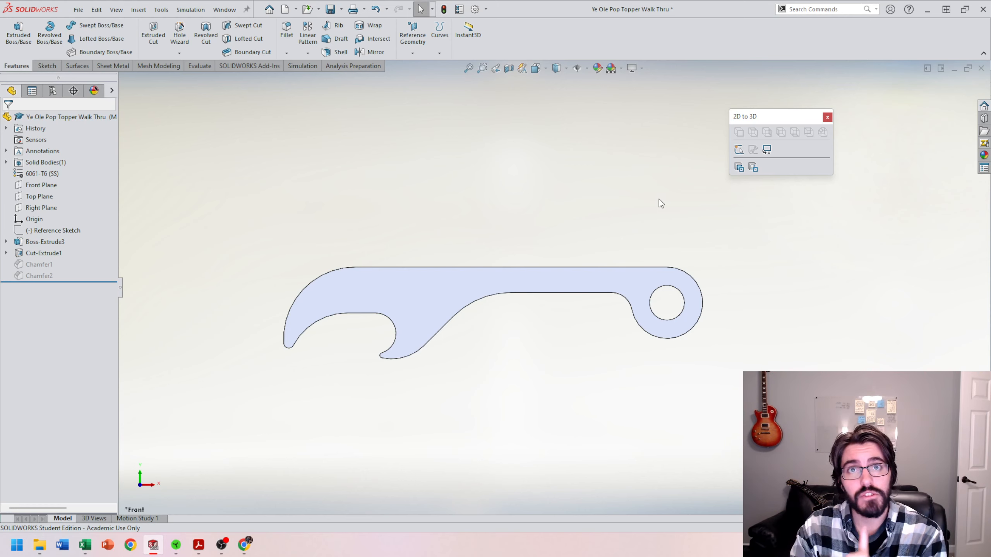
Step: Switch through the 356, 6061, Plastic and Machine configurations to compare their chamfers and material appearance, ending on Machine
left_click(52, 91)
double_click(58, 137)
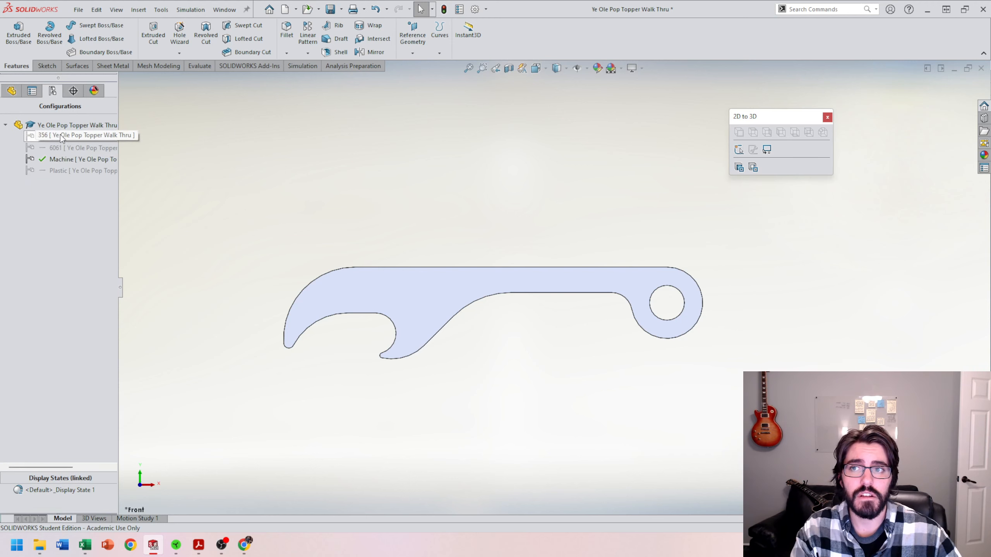
double_click(71, 160)
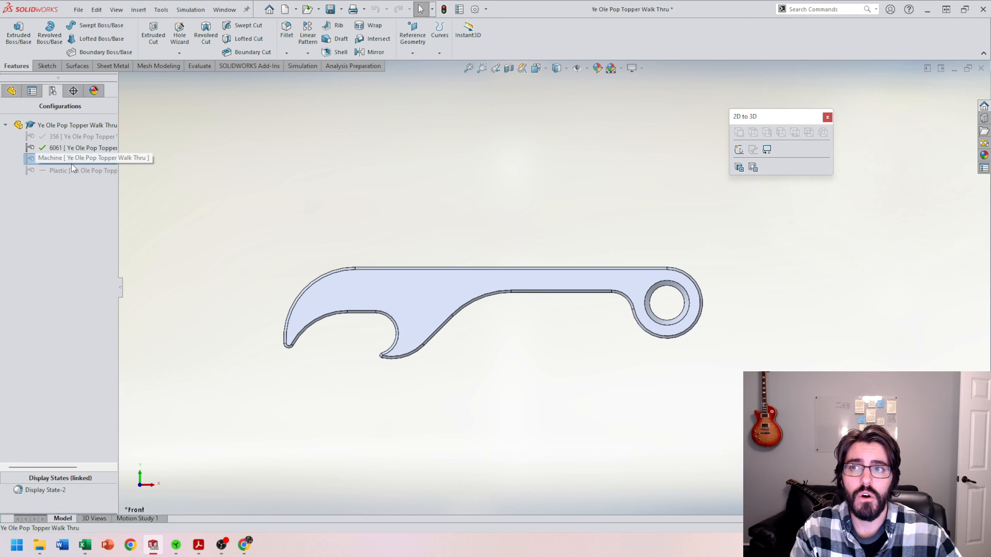
double_click(73, 172)
double_click(72, 136)
double_click(74, 148)
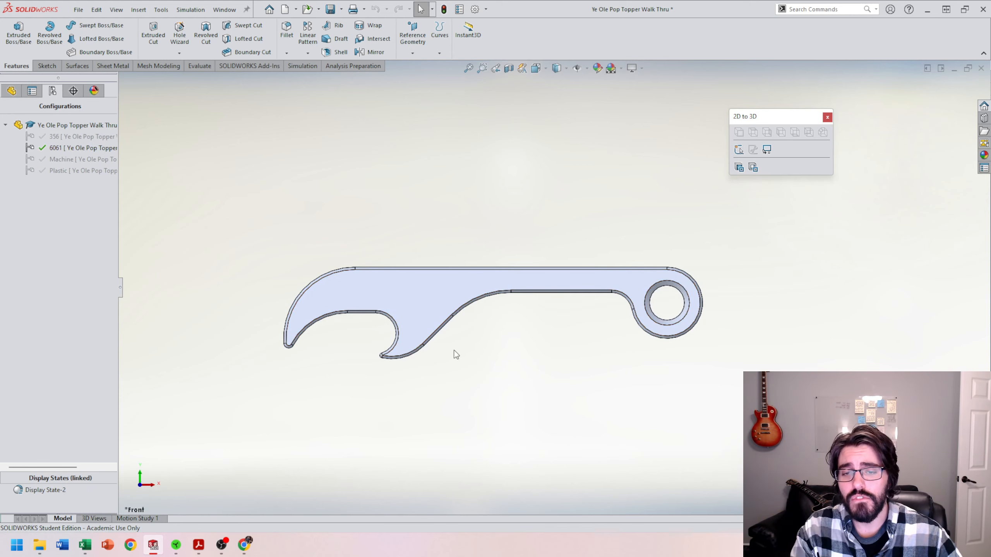
double_click(91, 174)
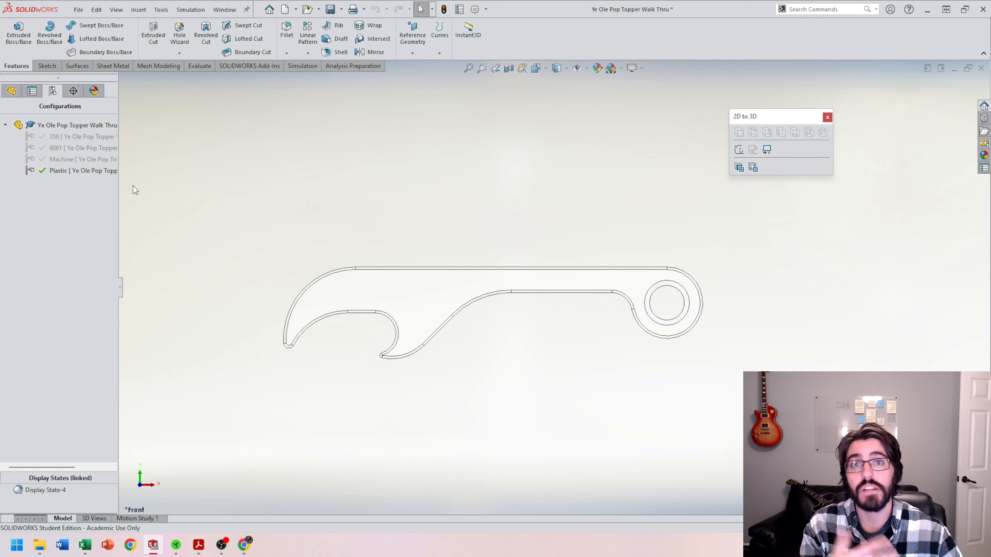
double_click(73, 159)
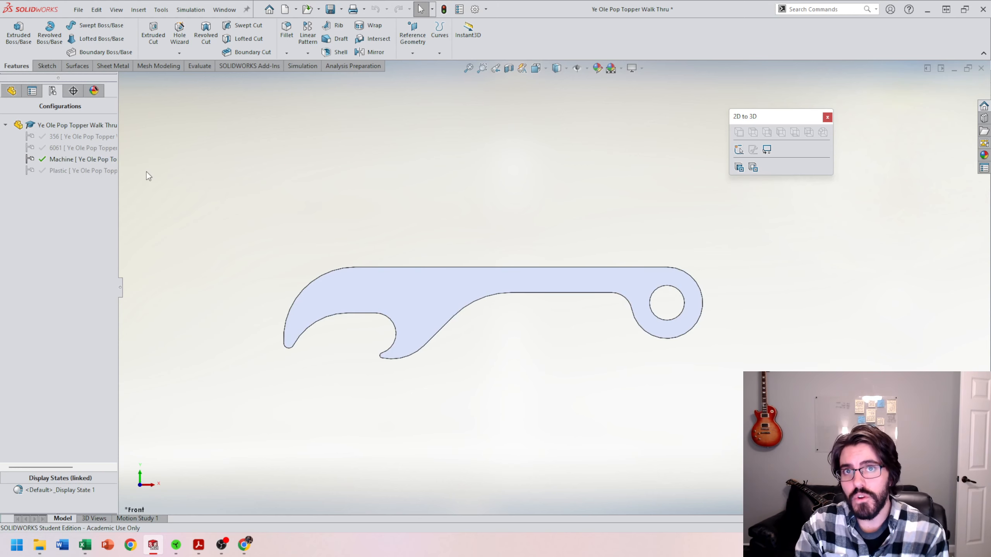